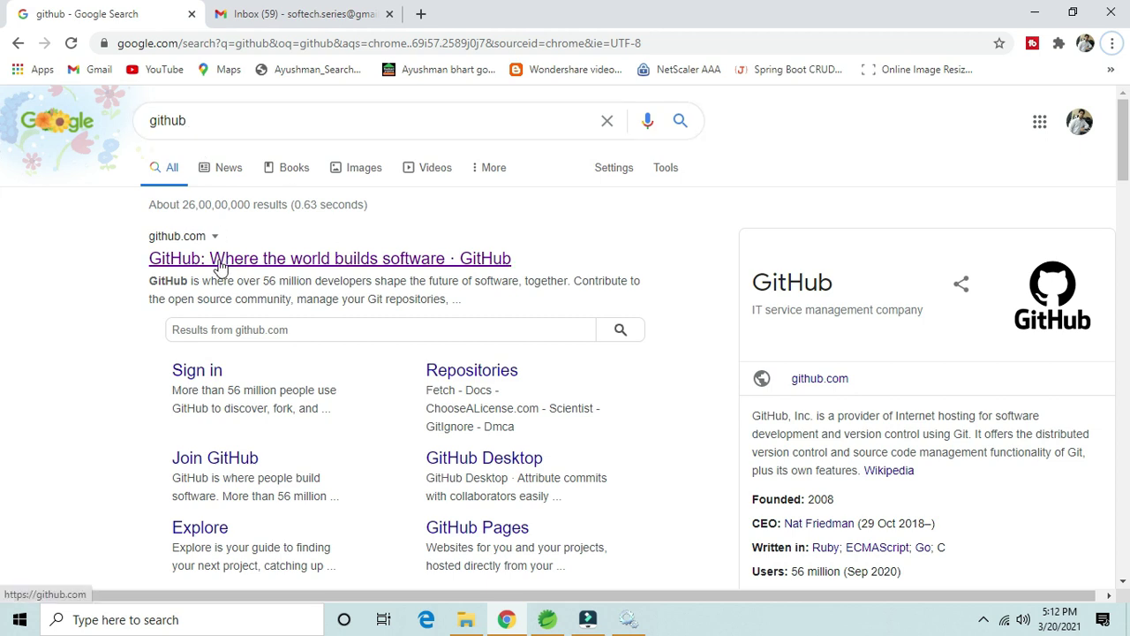
Step: Open GitHub's home page from the first Google result for 'github'
click(274, 265)
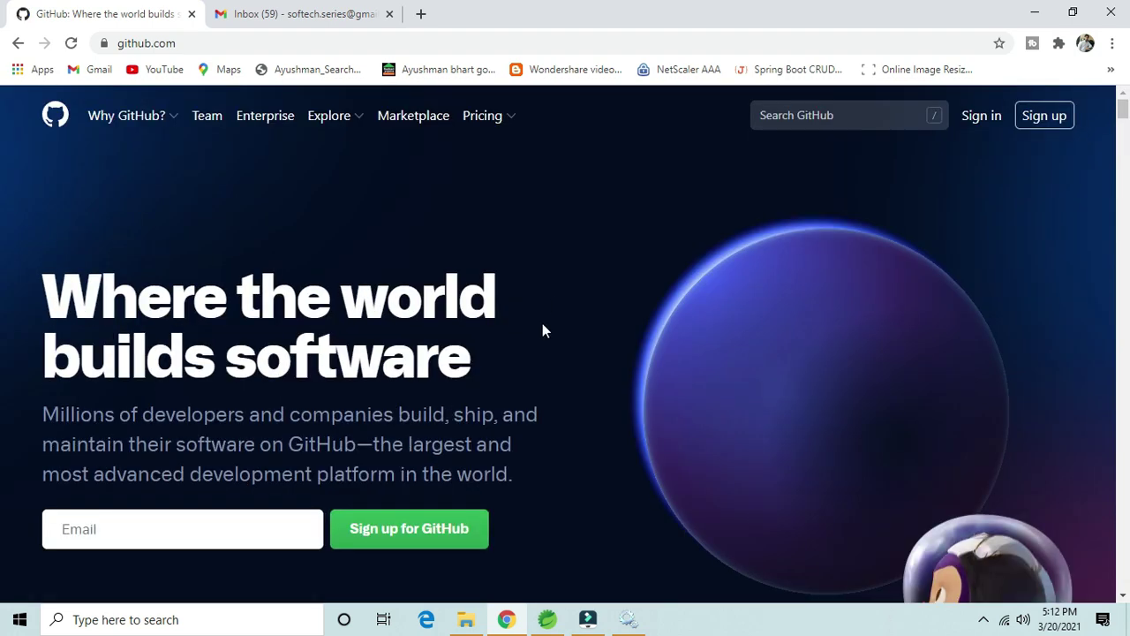
Step: Start sign-up and enter an available username for the new account
click(1040, 120)
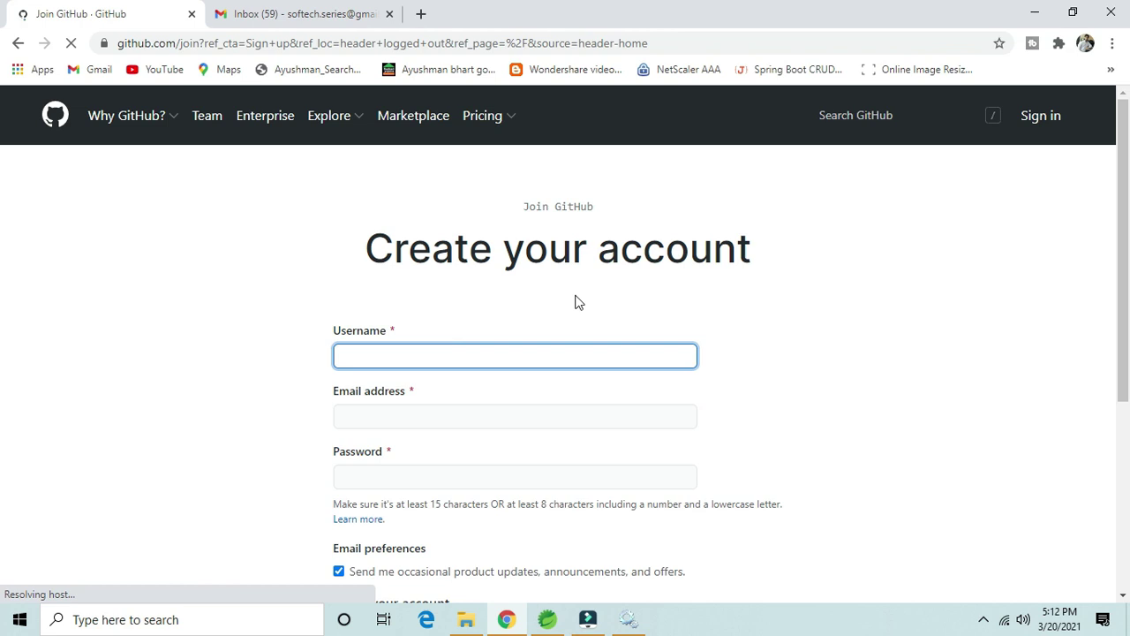
click(411, 362)
text(JavaTc)
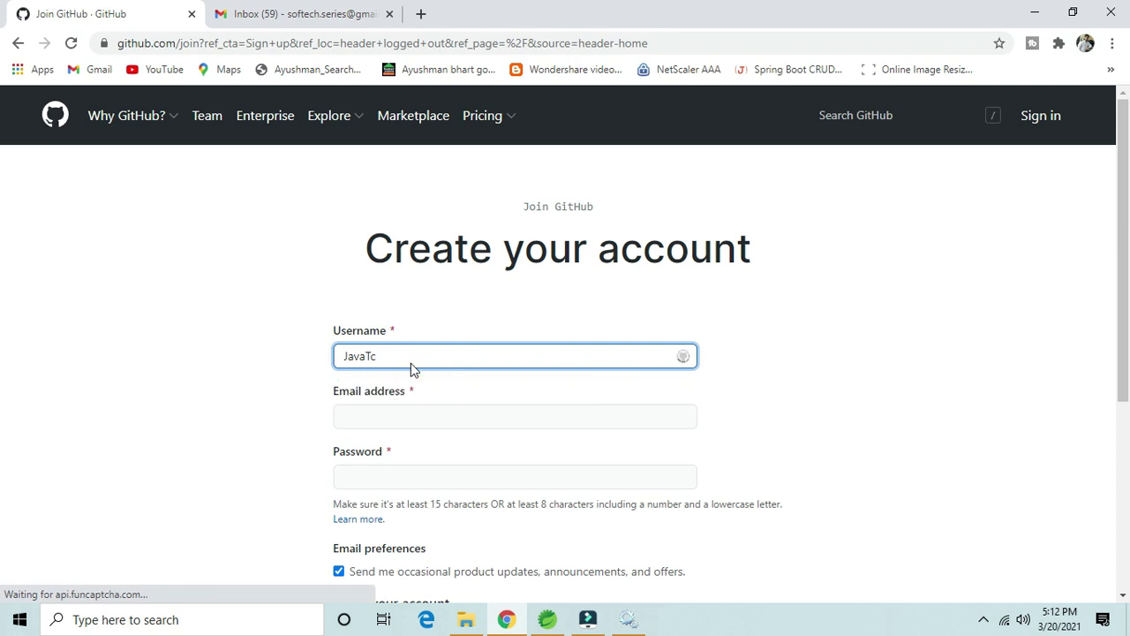
key(BackSpace)
text(codeing)
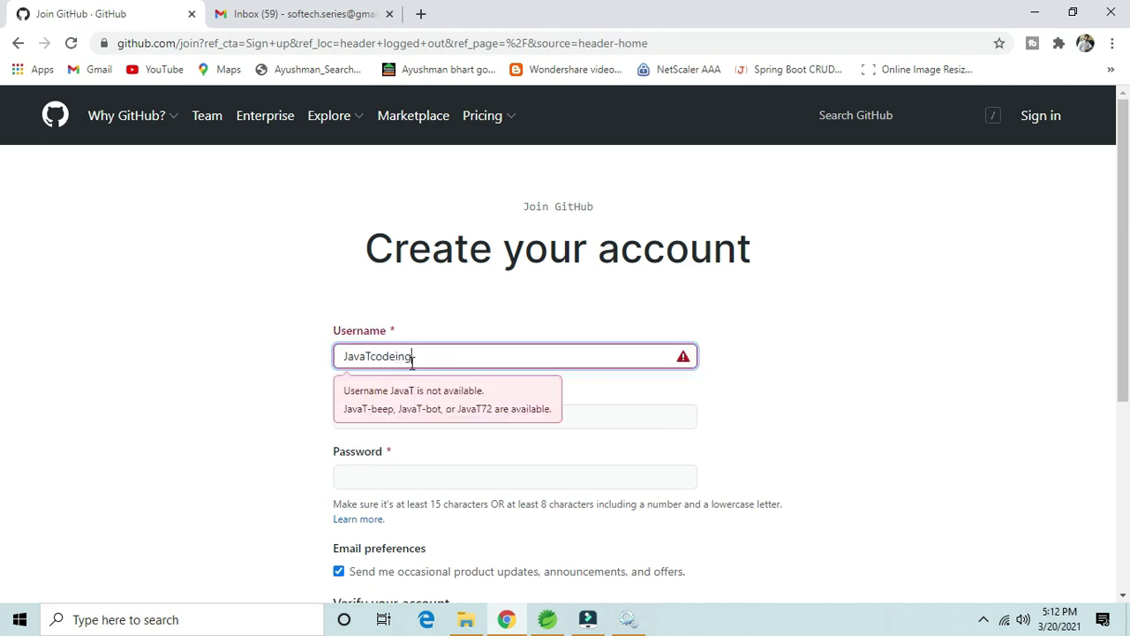
key(ctrl+a)
key(BackSpace)
text(javatcodi)
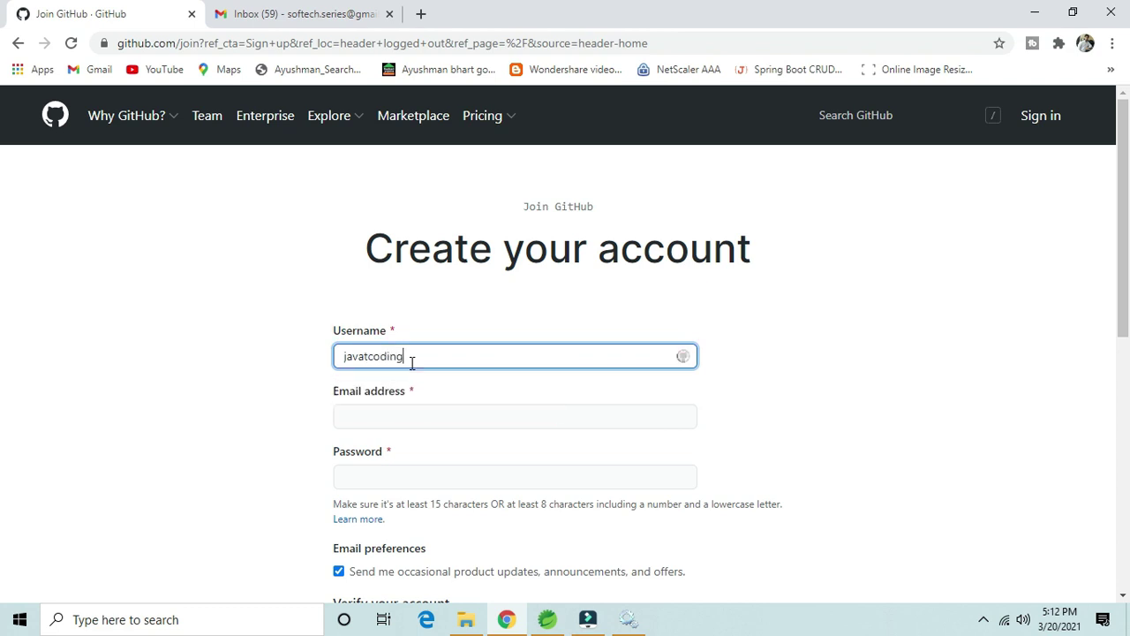
Step: Fill in the account e-mail address and a password
click(398, 413)
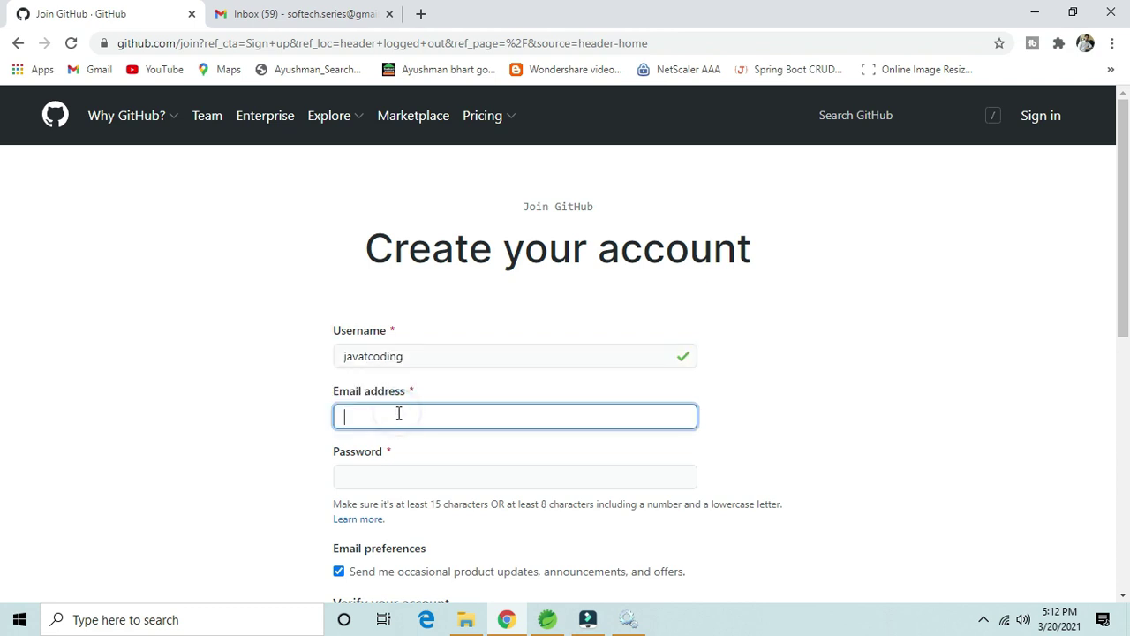
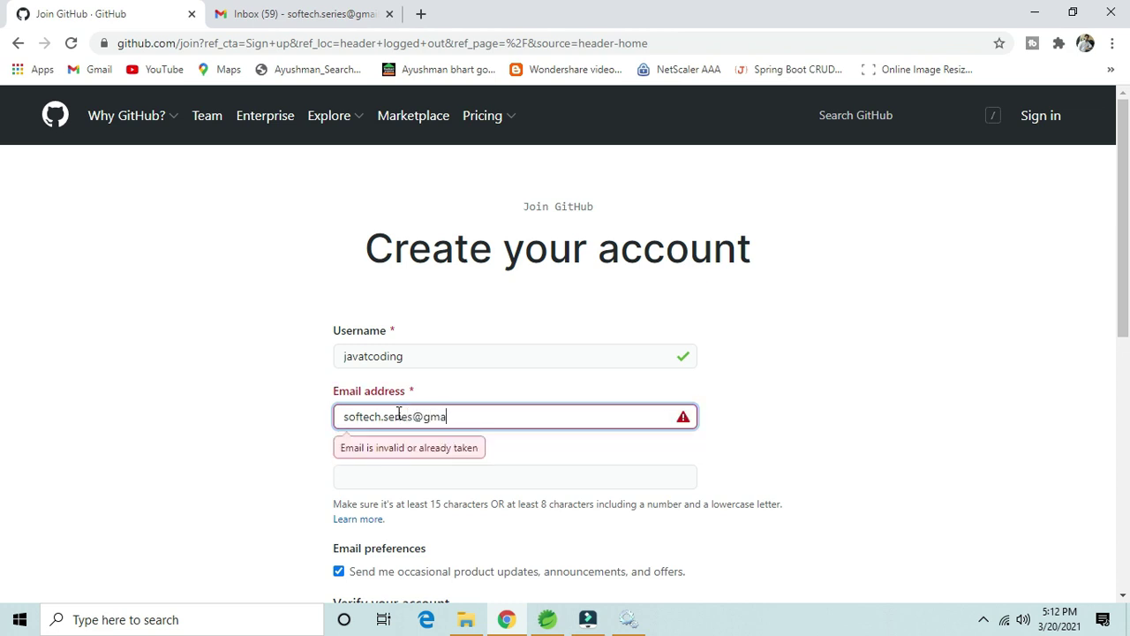
click(371, 480)
text(••••••••••)
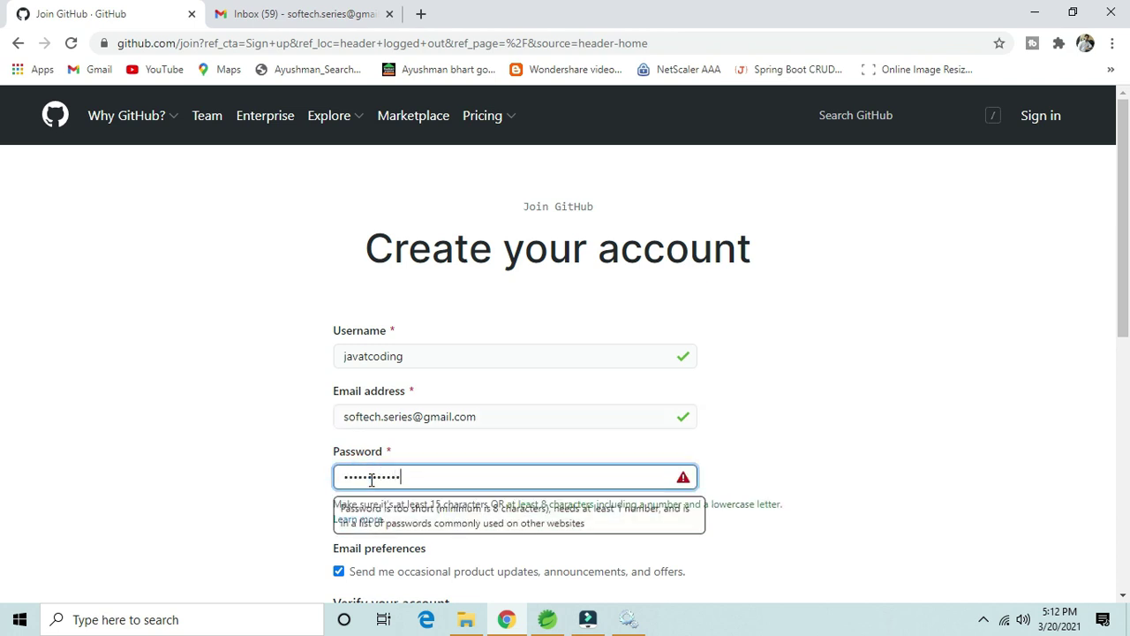
click(846, 470)
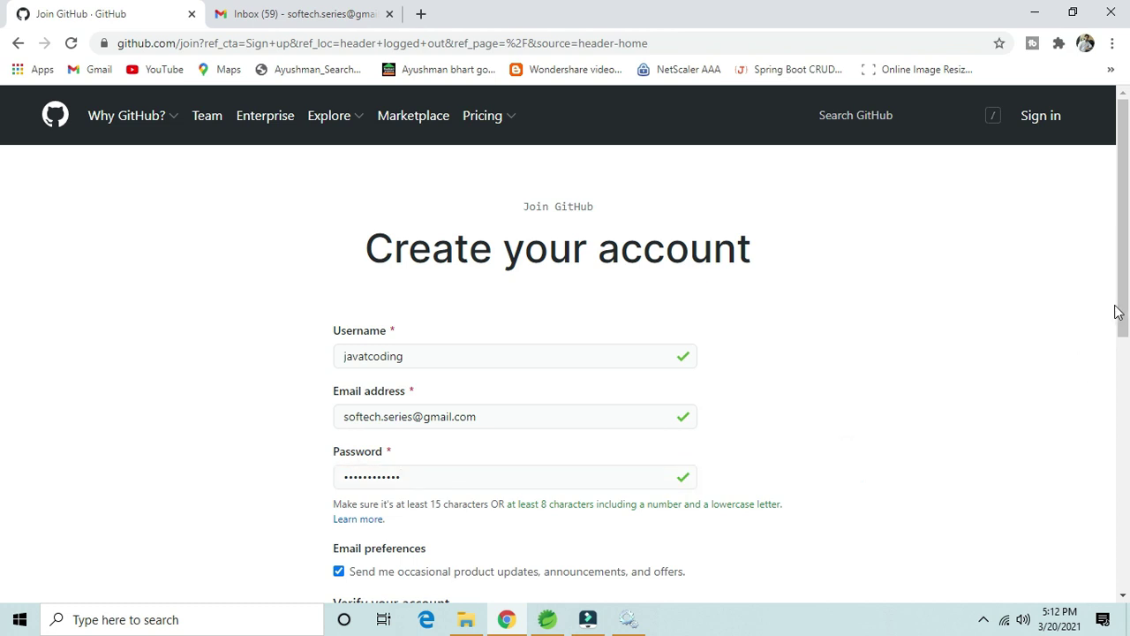
Step: Opt out of occasional product update e-mails
drag(1118, 313, 1109, 396)
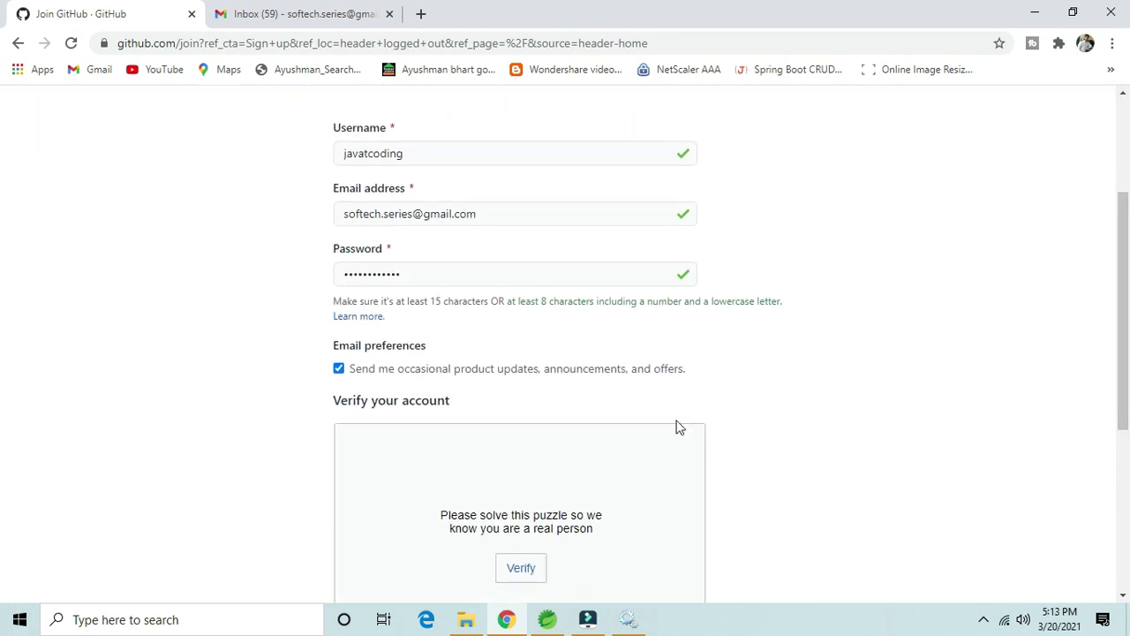
click(339, 368)
drag(1124, 382, 1124, 477)
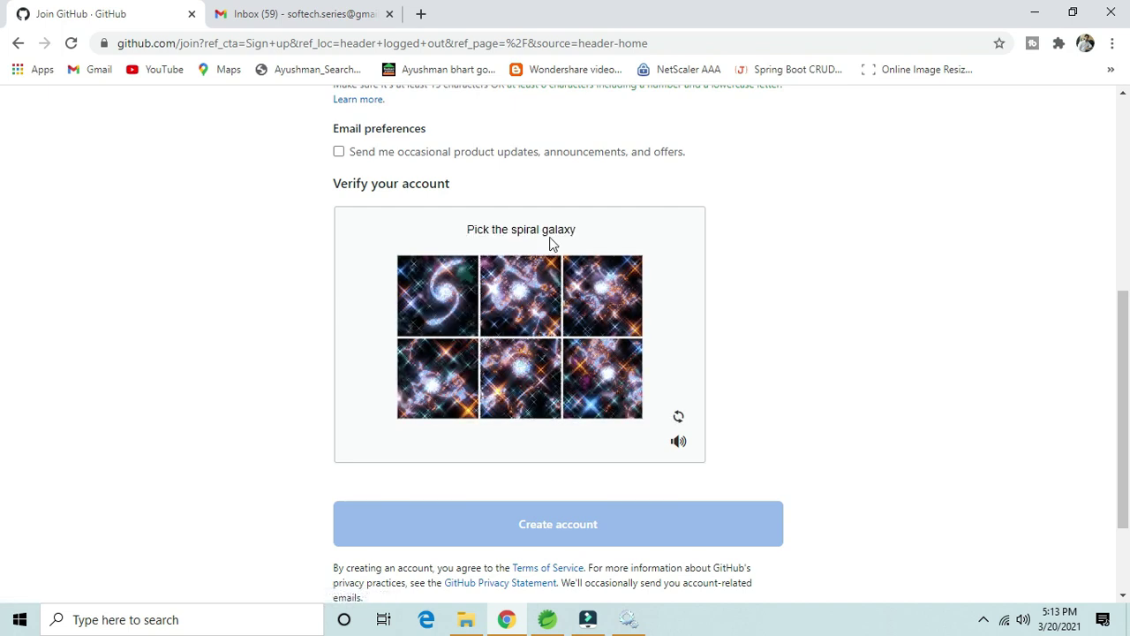
Step: Pick the spiral galaxy in both puzzle rounds and create the account
click(447, 301)
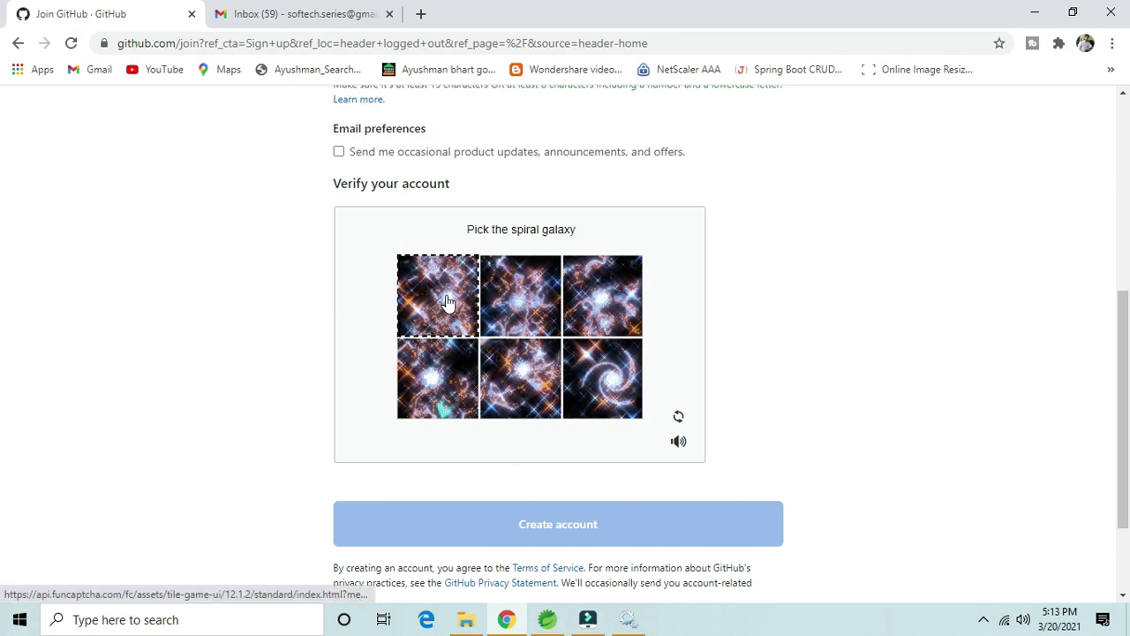
click(604, 378)
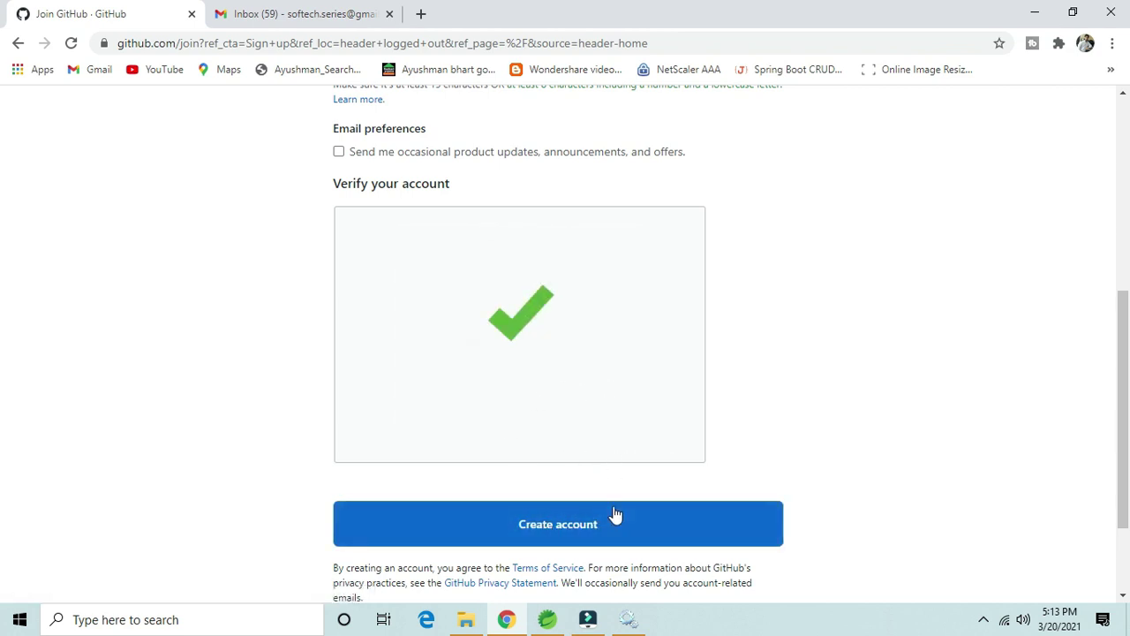
click(572, 525)
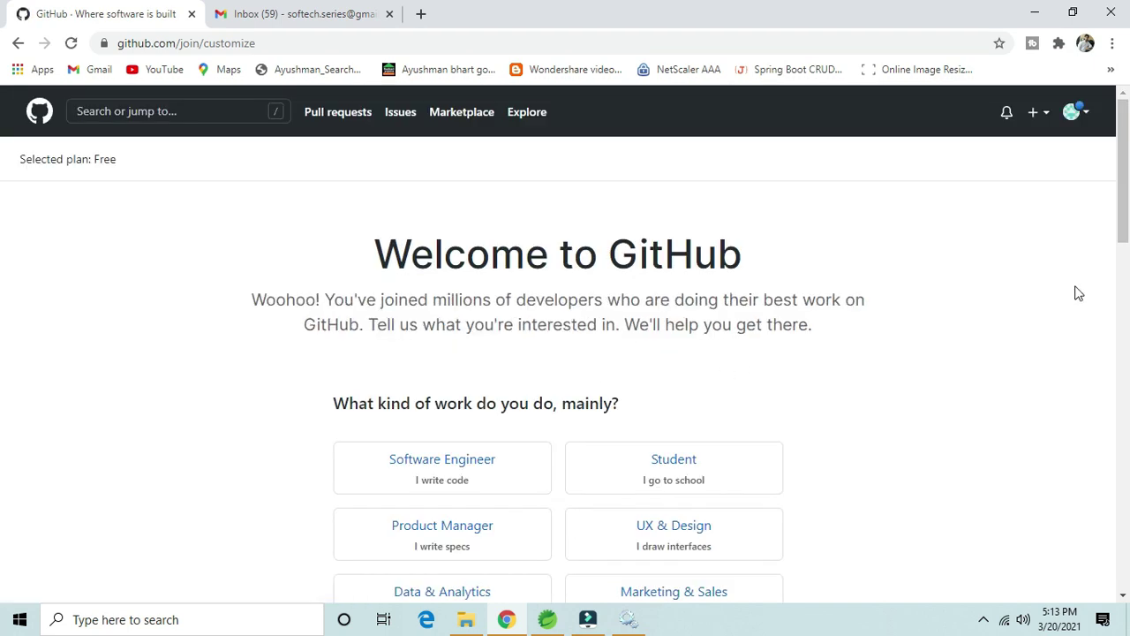
Step: Answer Software Engineer as main work and a moderate programming experience level
scroll(1124, 221, down, 2)
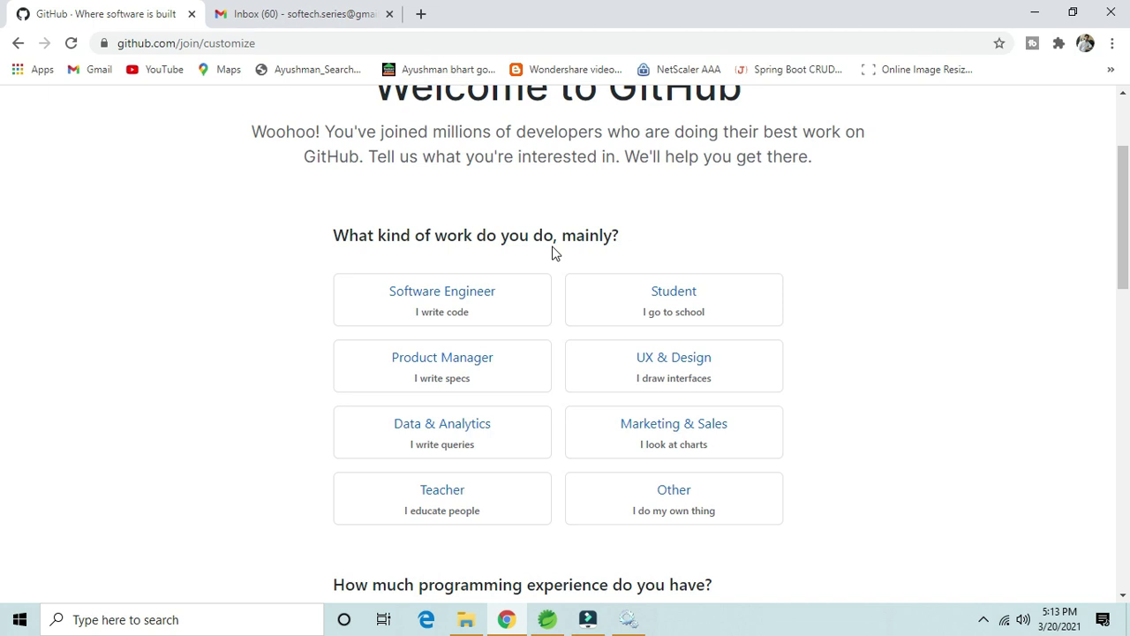
click(472, 316)
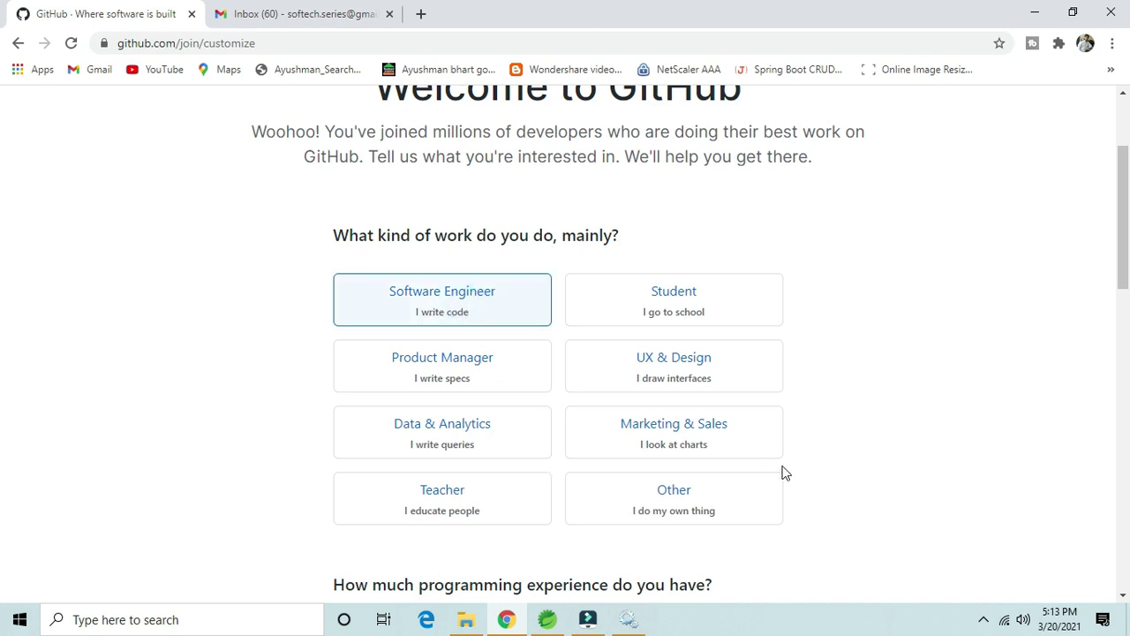
drag(1123, 223, 1124, 322)
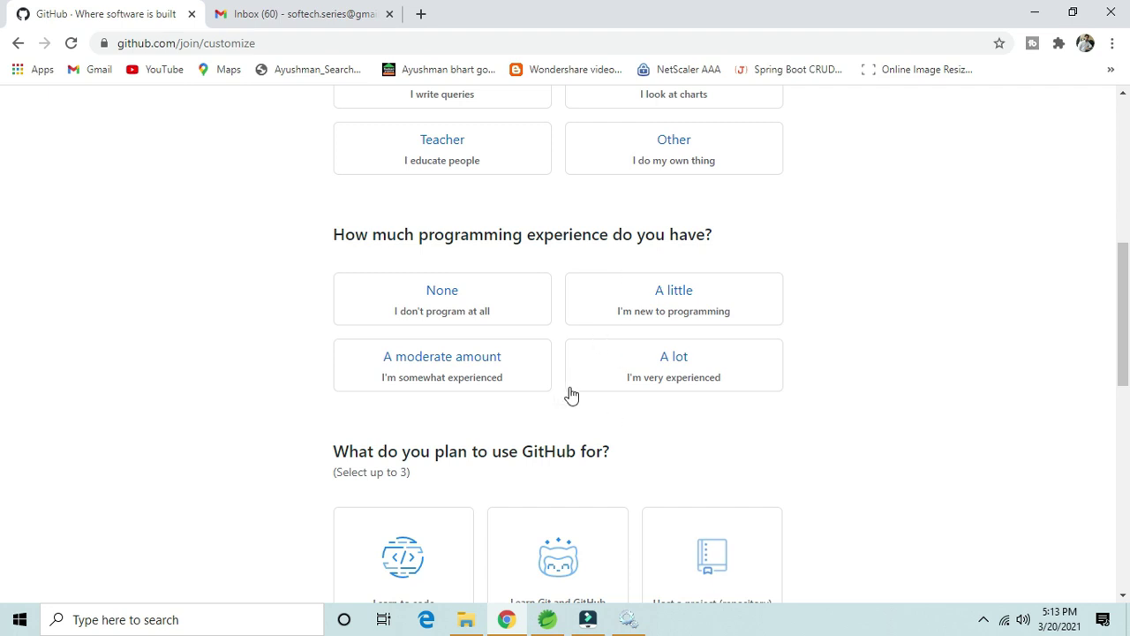
click(486, 367)
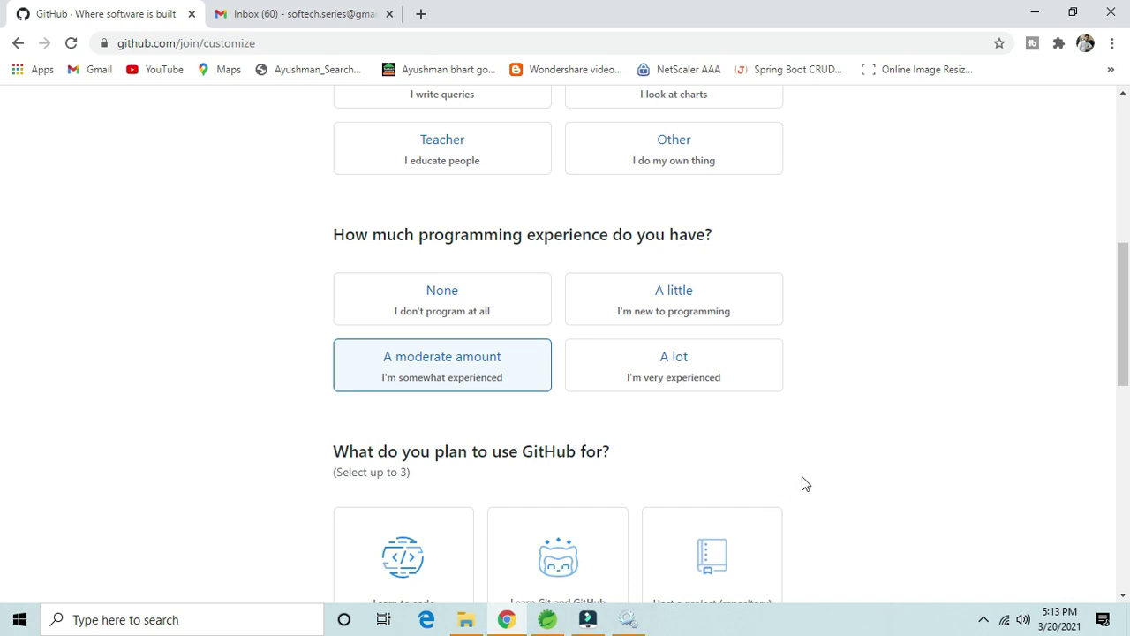
Step: Choose 'Learn Git and GitHub' and 'Host a project (repository)' as planned uses
drag(1126, 333, 1127, 368)
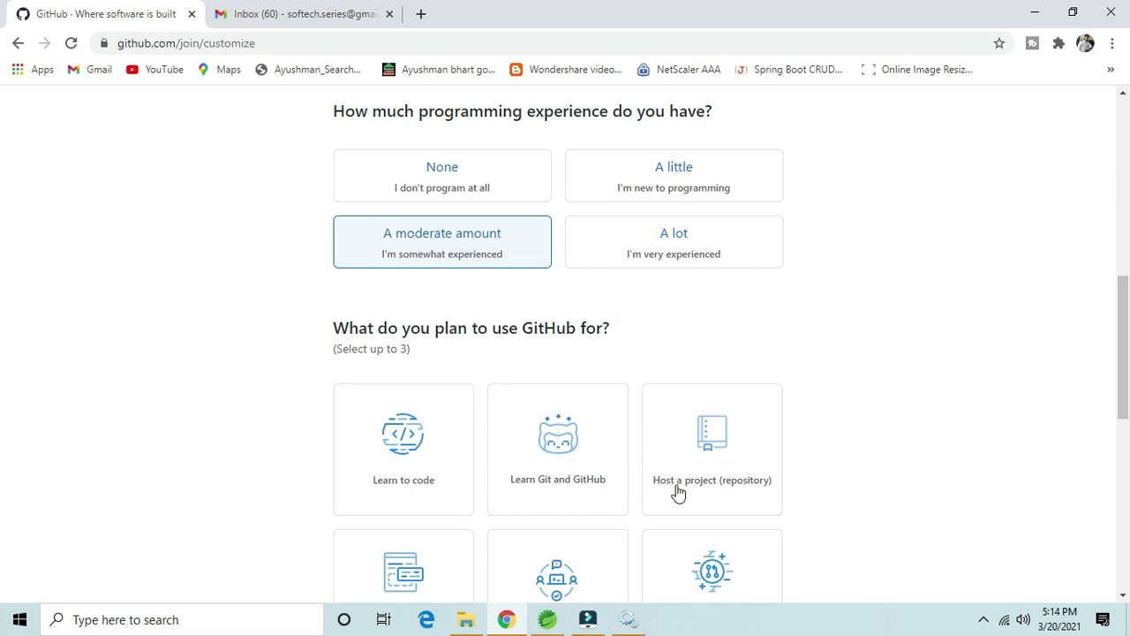
drag(1123, 373, 1126, 437)
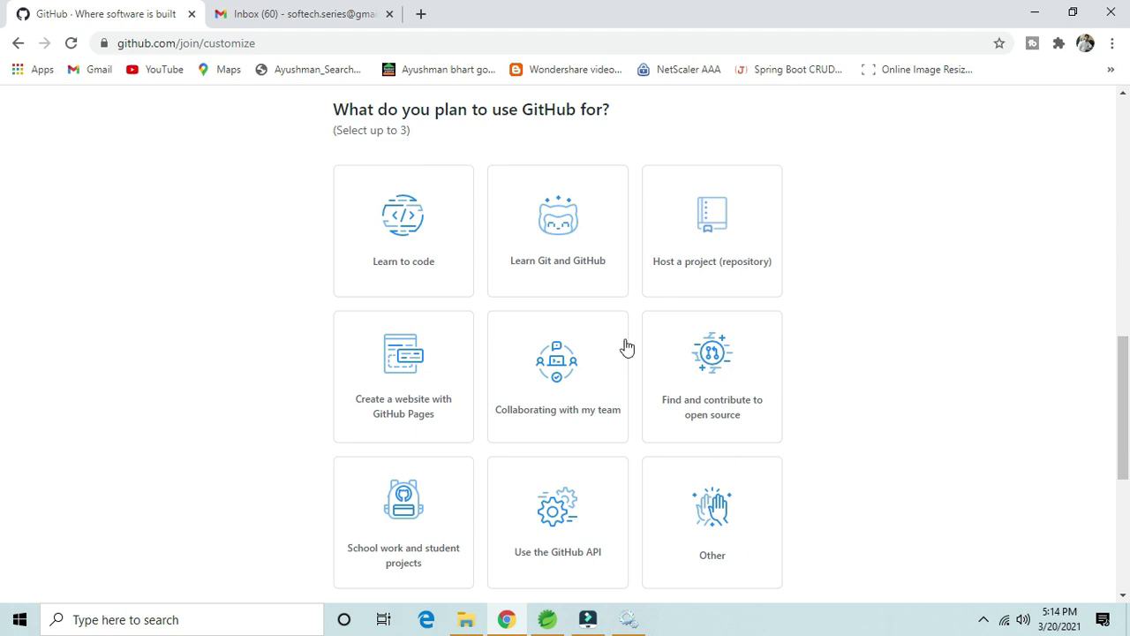
click(600, 231)
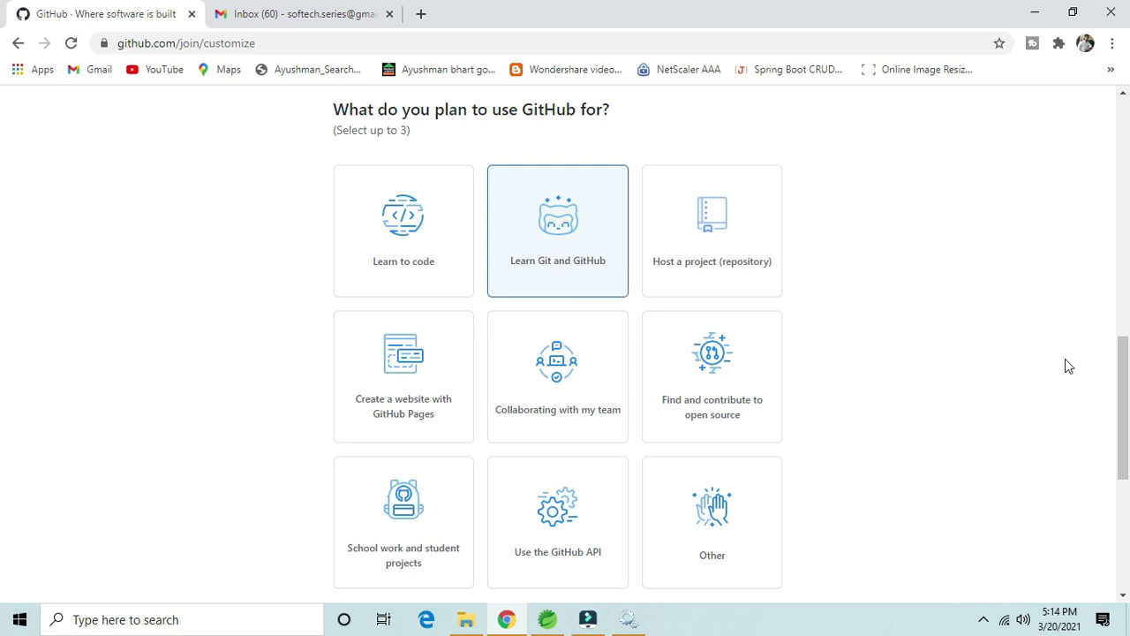
click(729, 219)
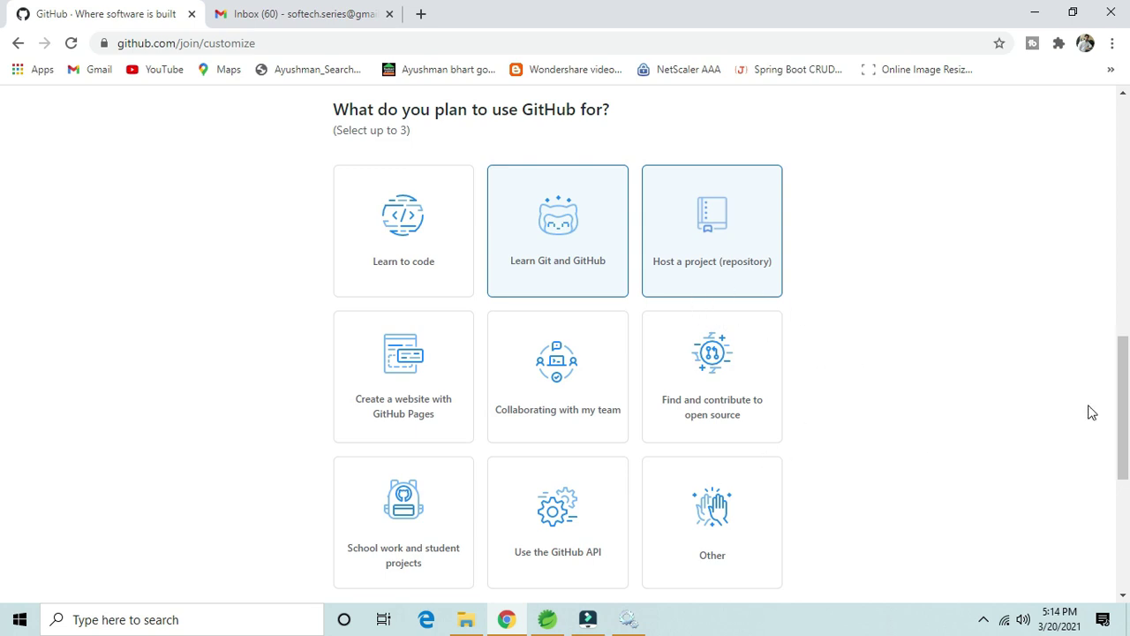
Step: Add java, spring and spring-boot as interests
drag(1118, 381, 1123, 479)
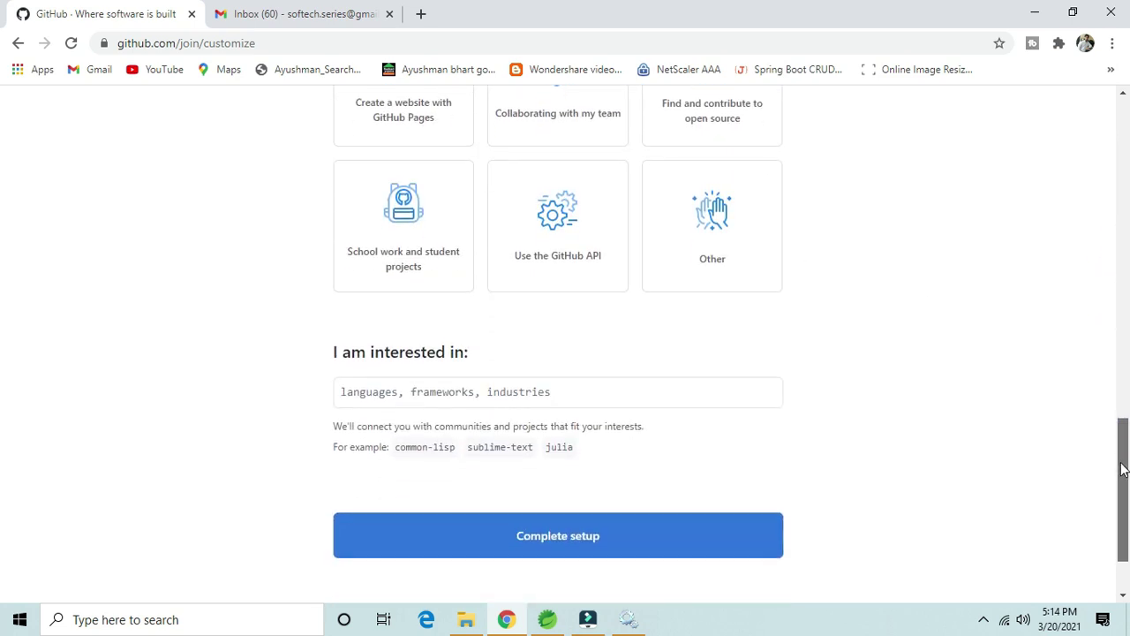
click(382, 395)
text(java)
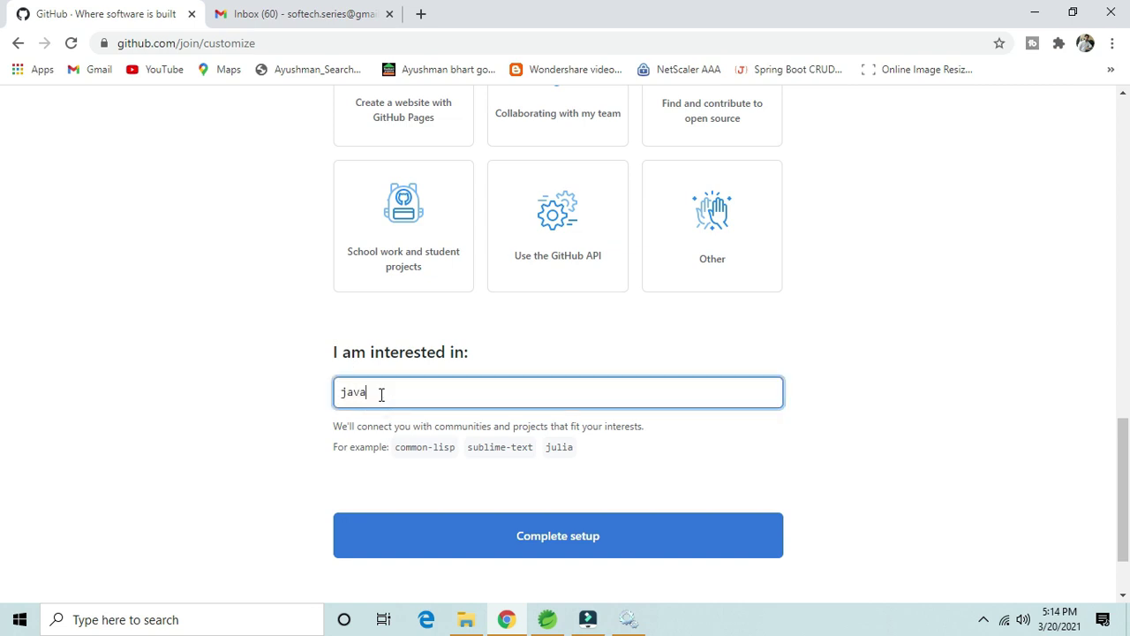
click(363, 430)
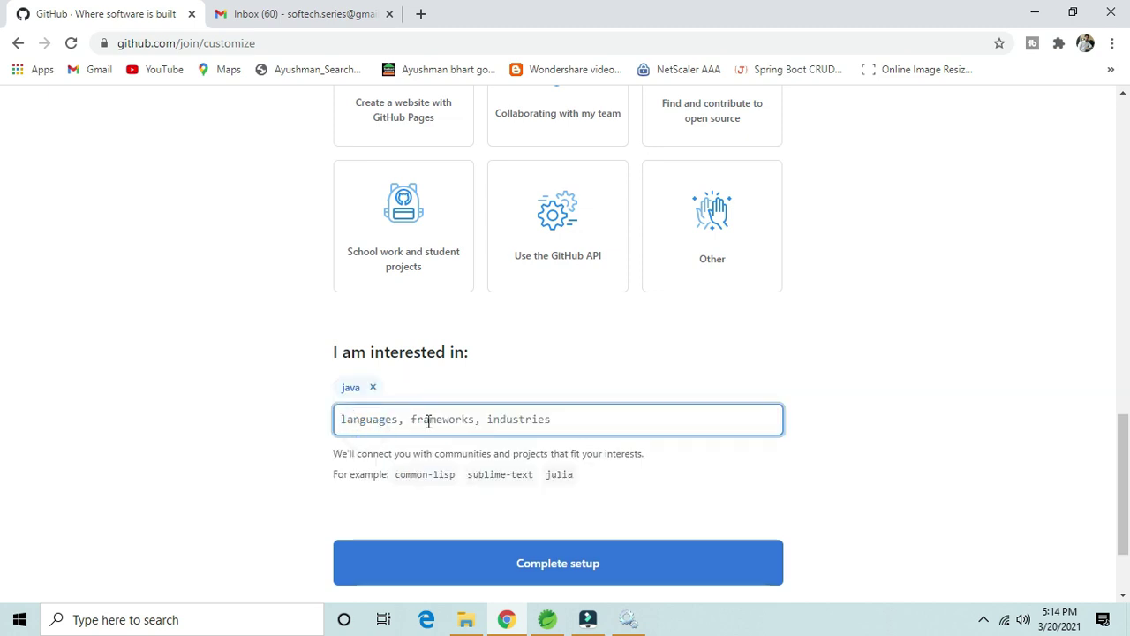
text(spri)
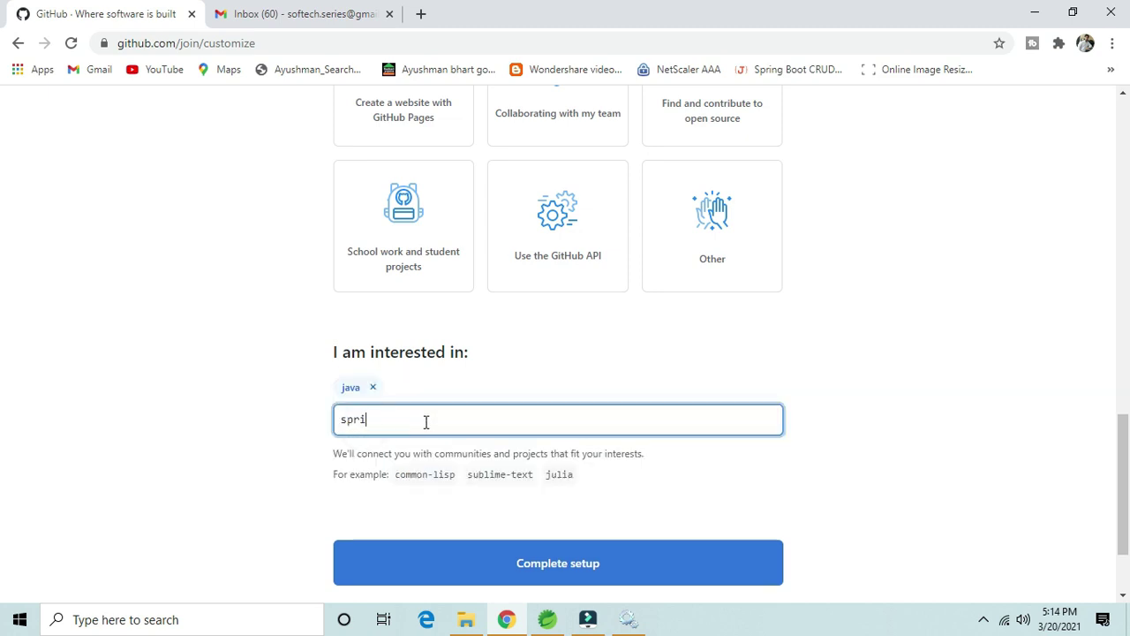
text(ng)
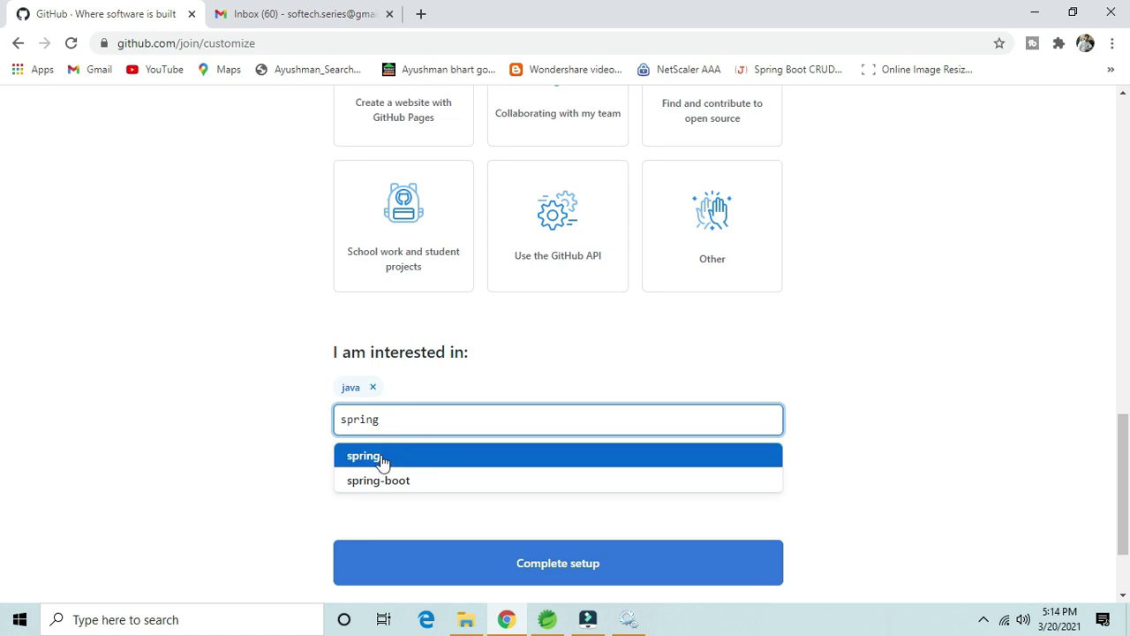
click(379, 456)
text(sp)
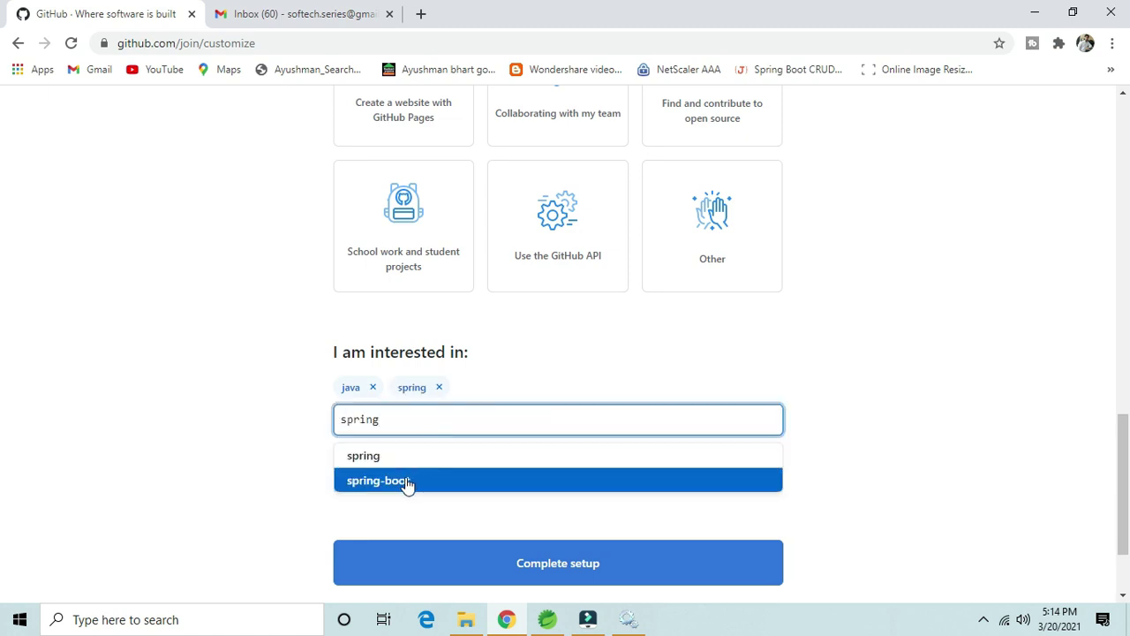
click(406, 478)
Step: Add rest-api, git and github as interests, discarding the hibernate and webser attempts
text(hi)
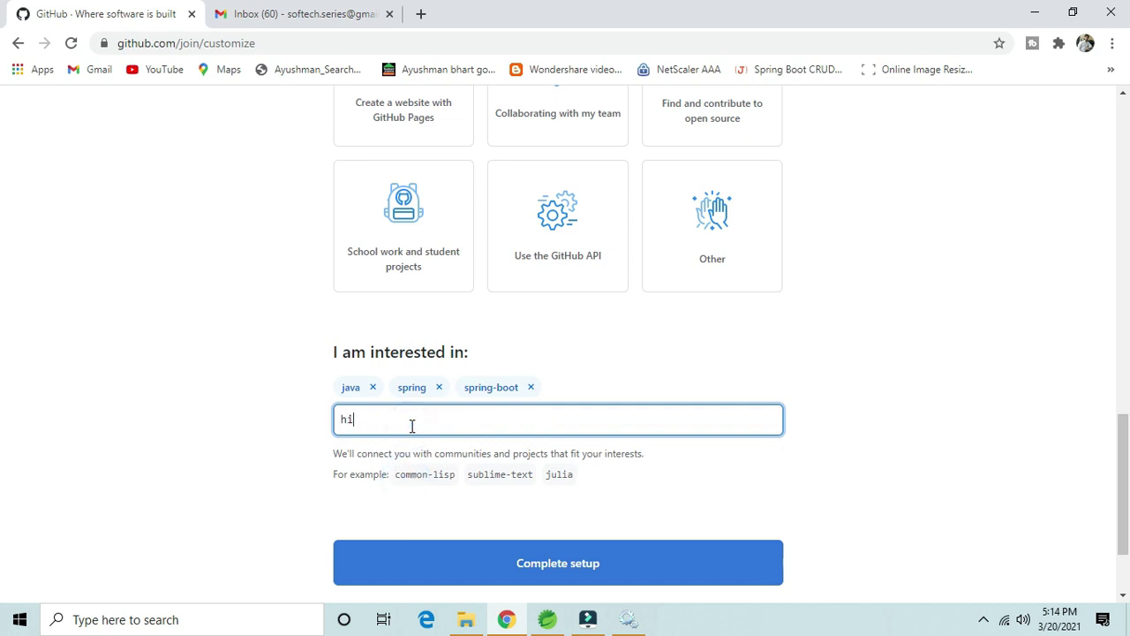
text(berrnate)
key(BackSpace)
key(BackSpace)
key(BackSpace)
key(BackSpace)
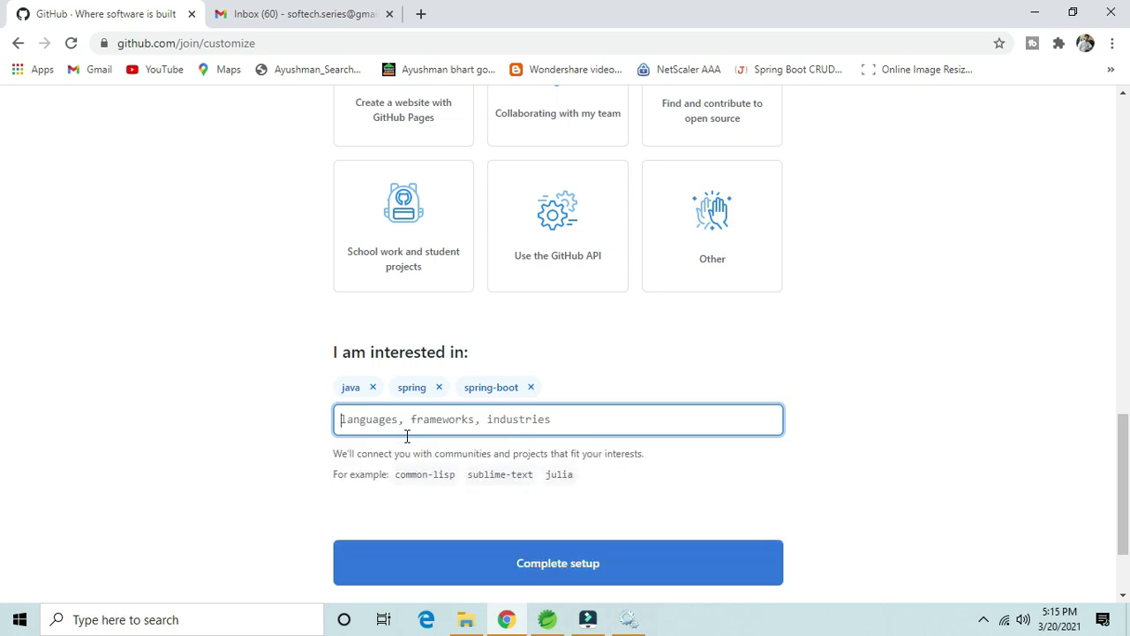
text(webser)
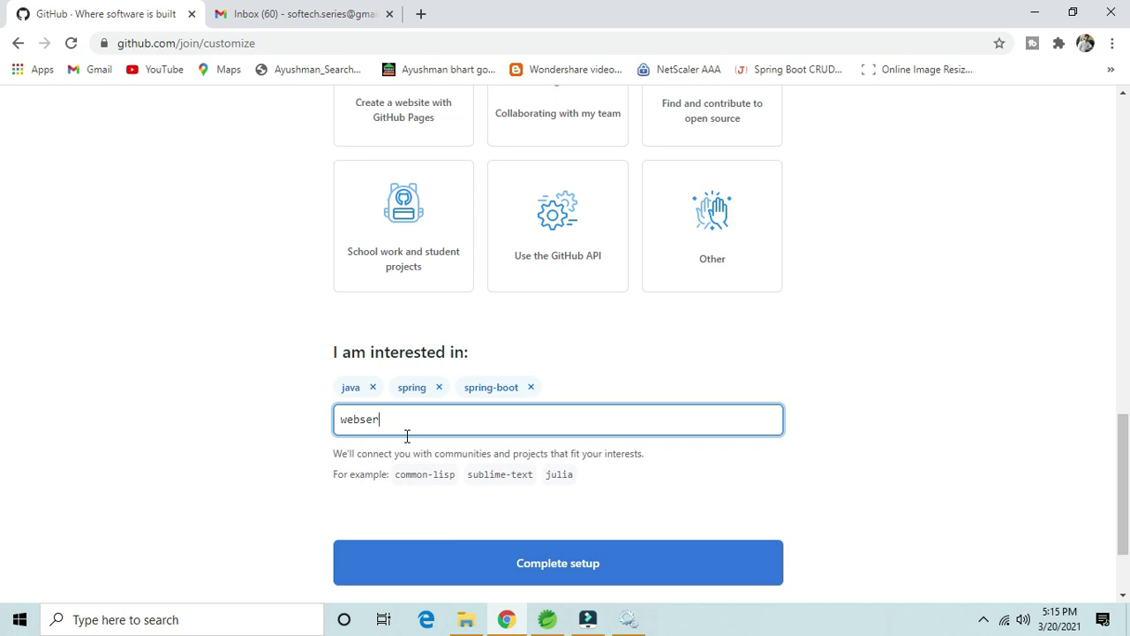
key(BackSpace)
key(BackSpace)
key(BackSpace)
key(BackSpace)
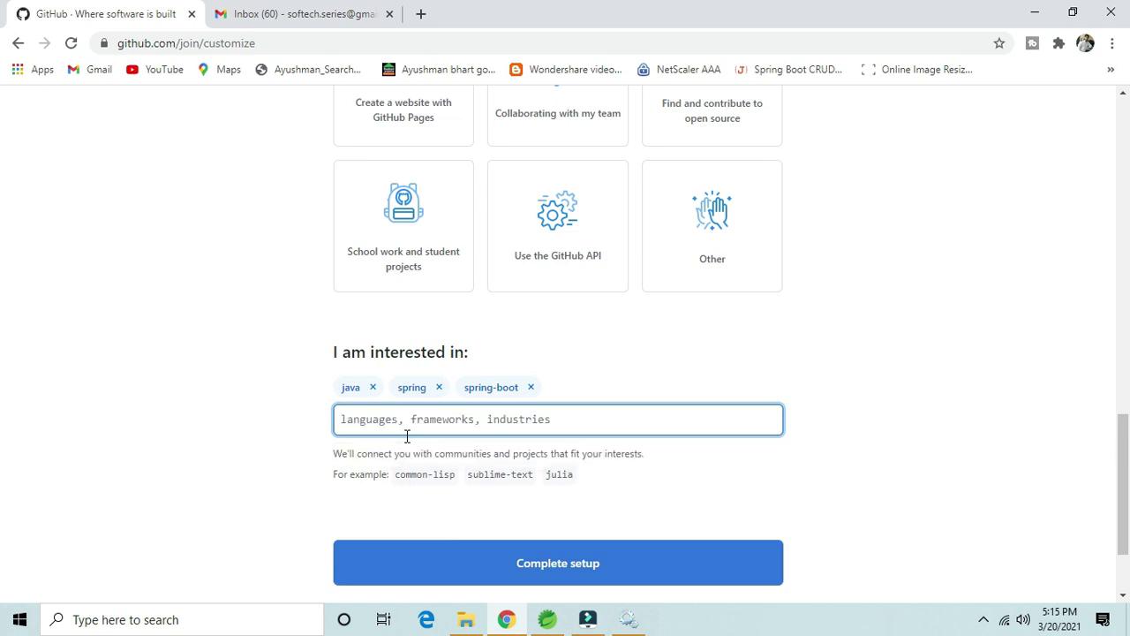
text(rest)
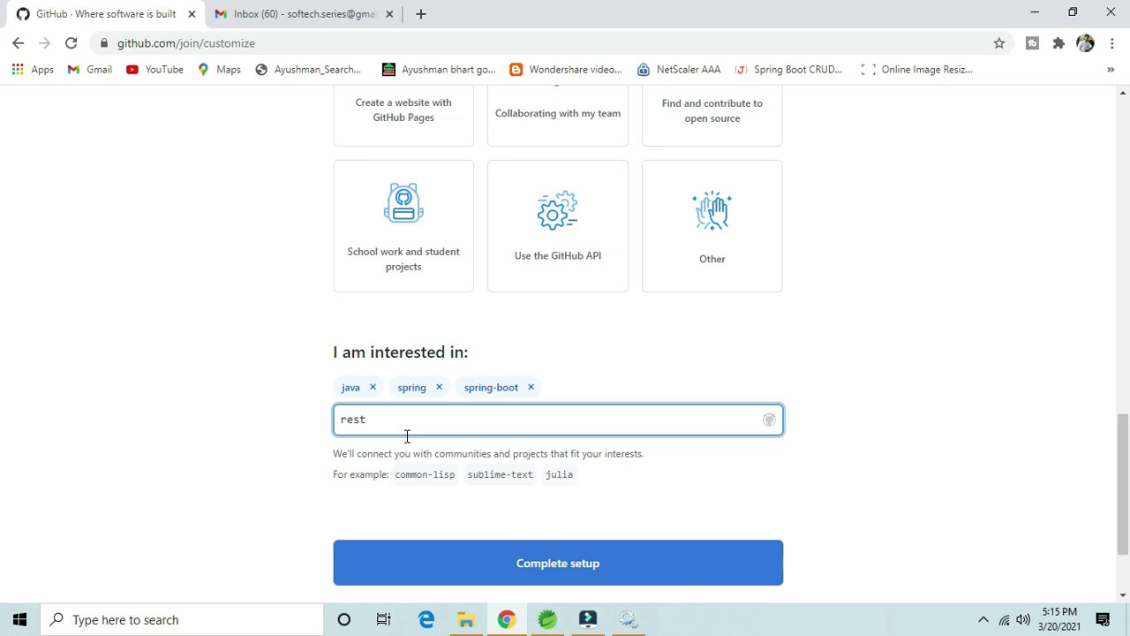
click(394, 457)
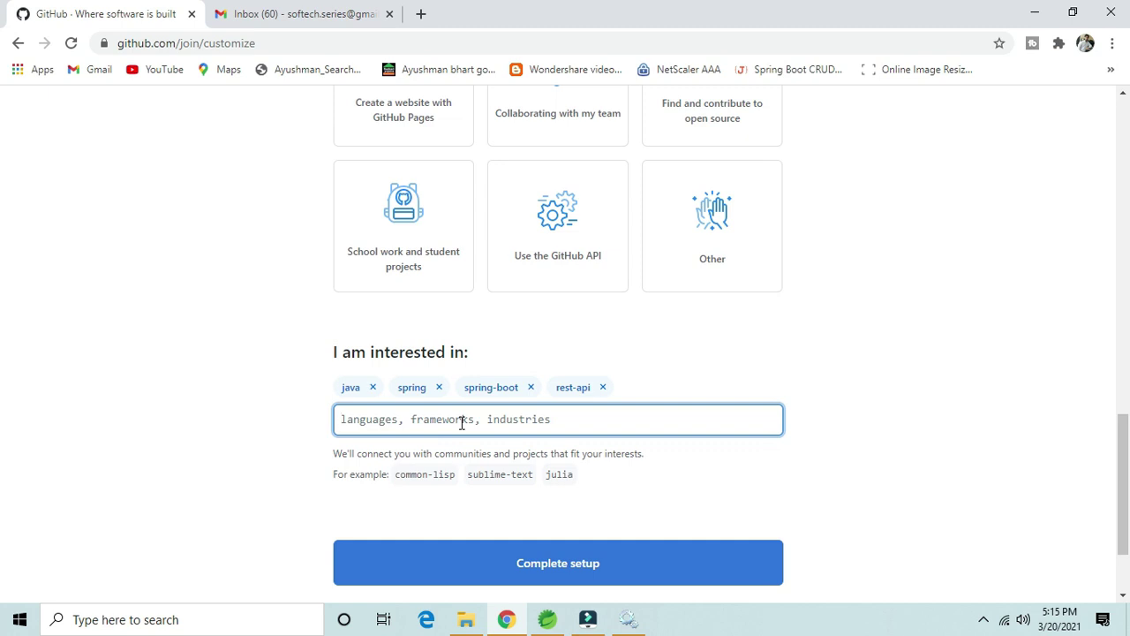
text(git)
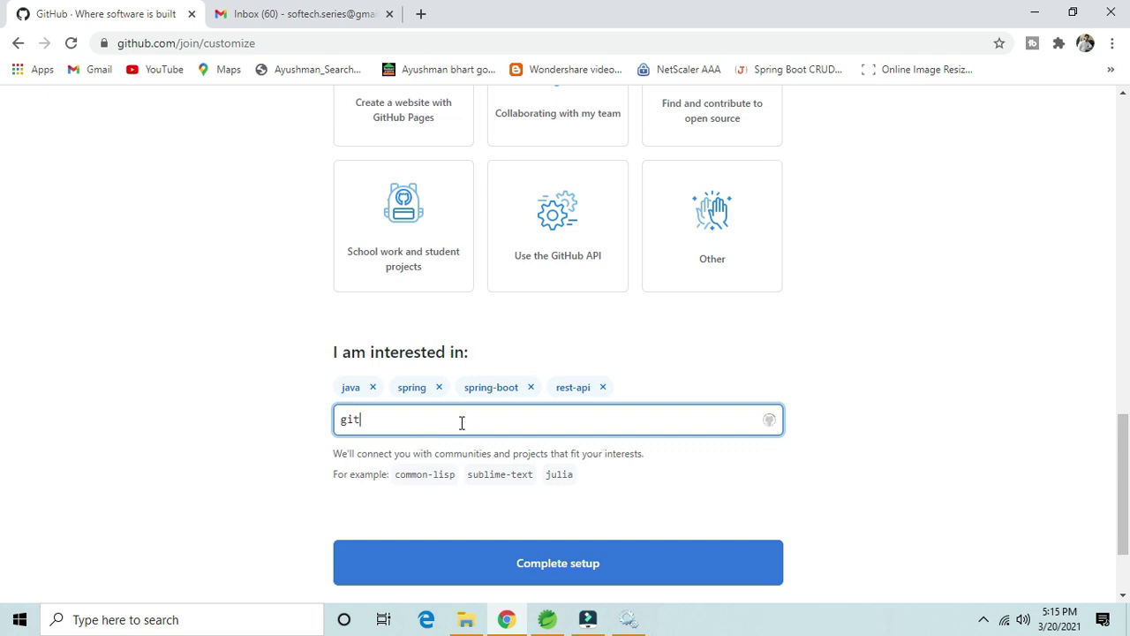
text(gith)
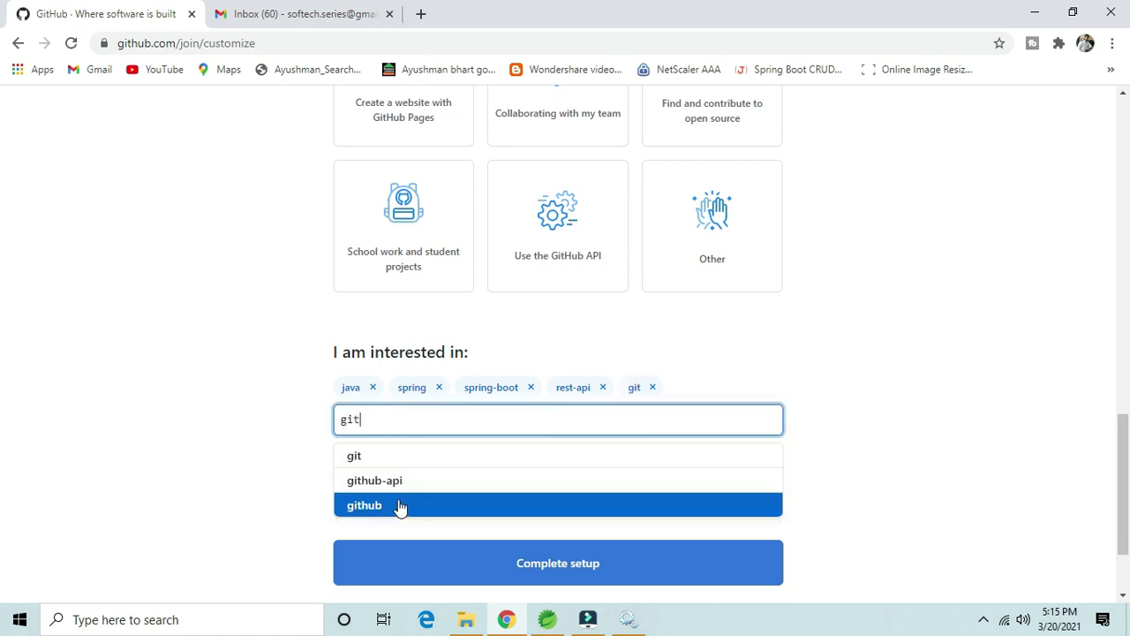
click(396, 508)
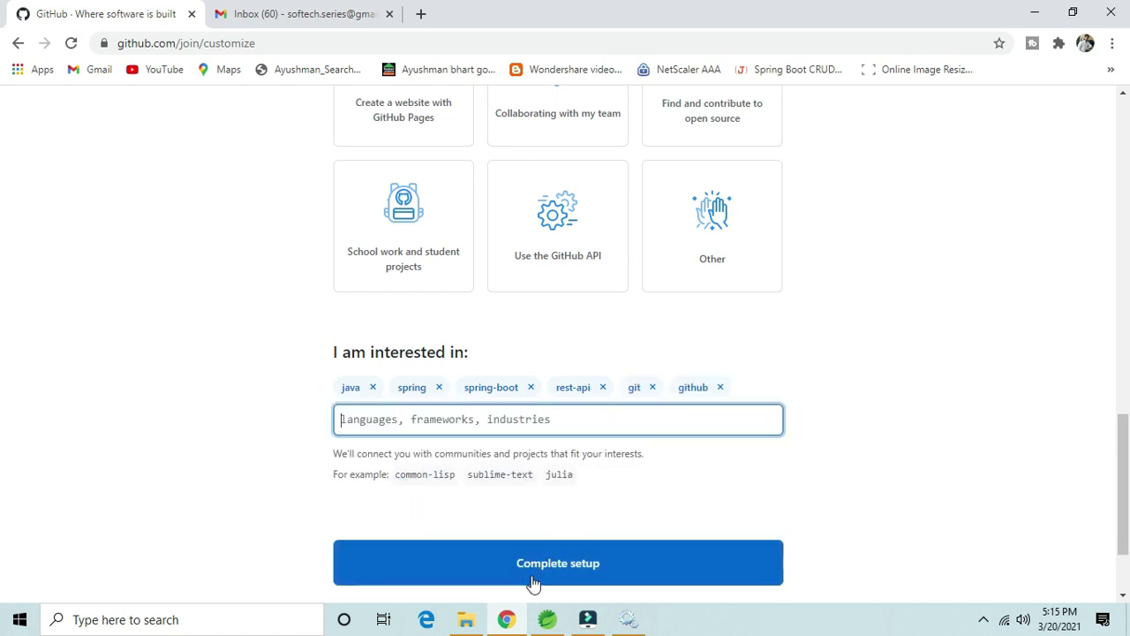
Step: Complete the setup survey and confirm the account e-mail via GitHub's verification message in Gmail
click(577, 570)
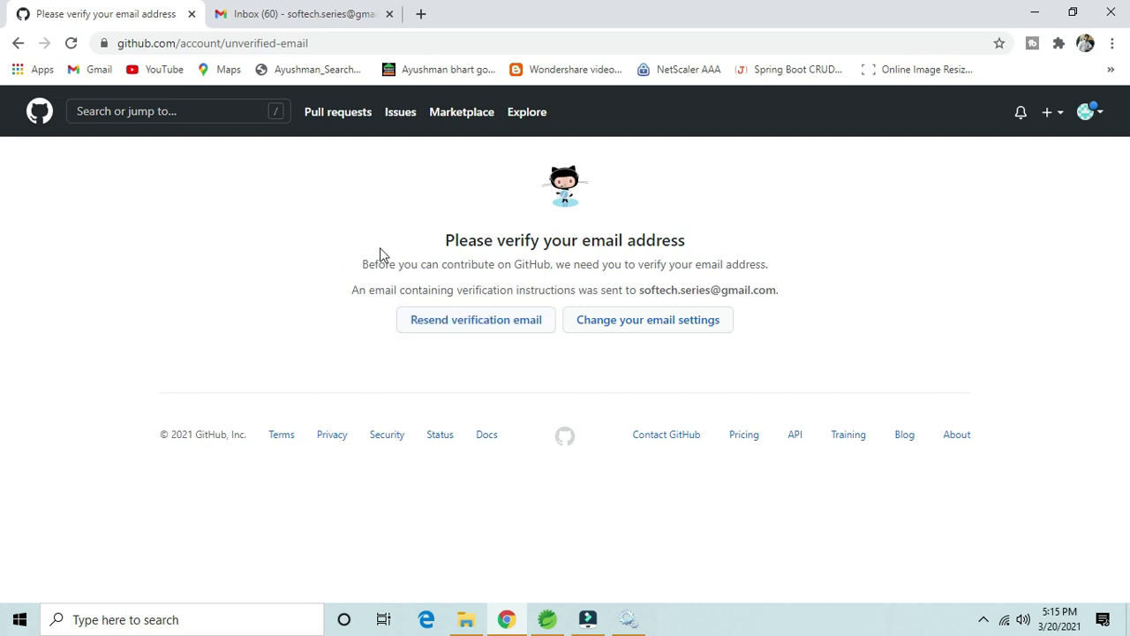
click(291, 16)
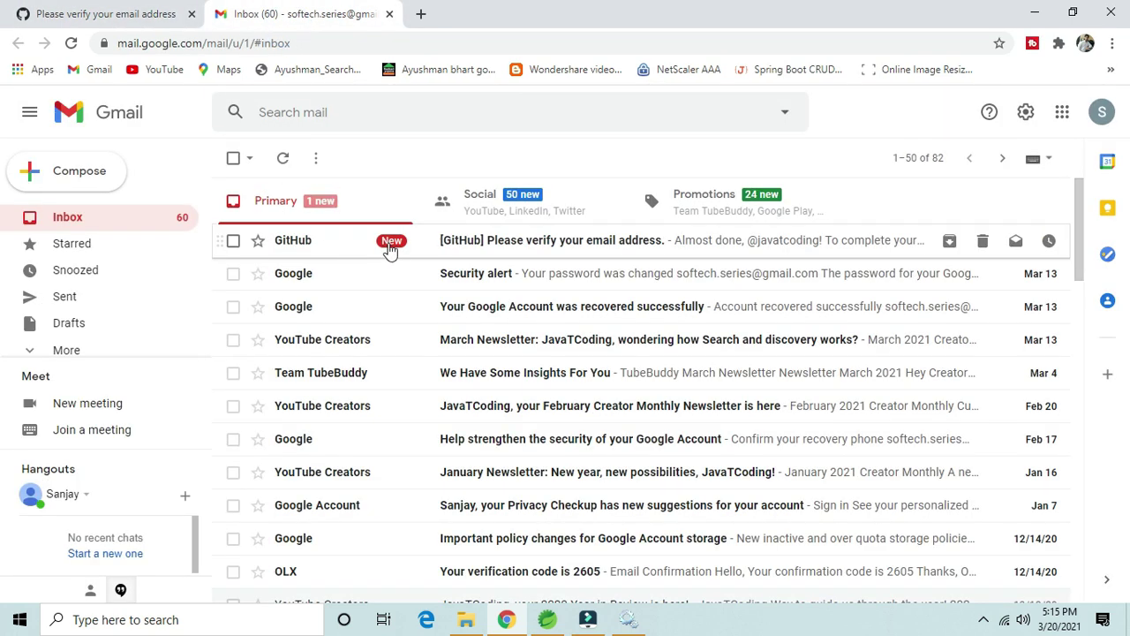
click(520, 249)
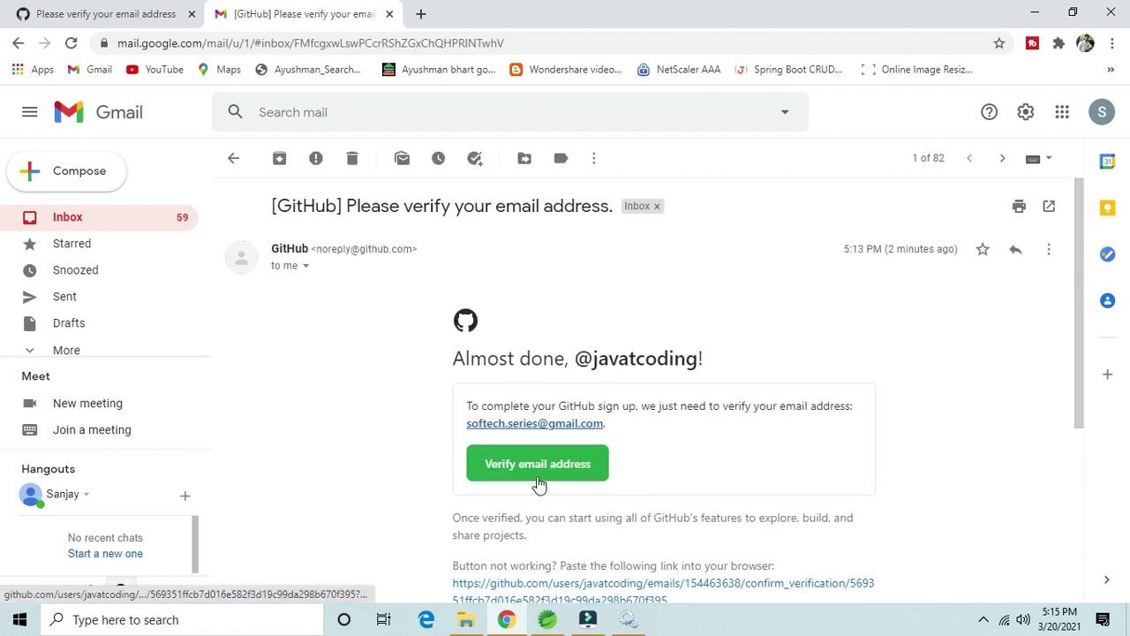
click(521, 477)
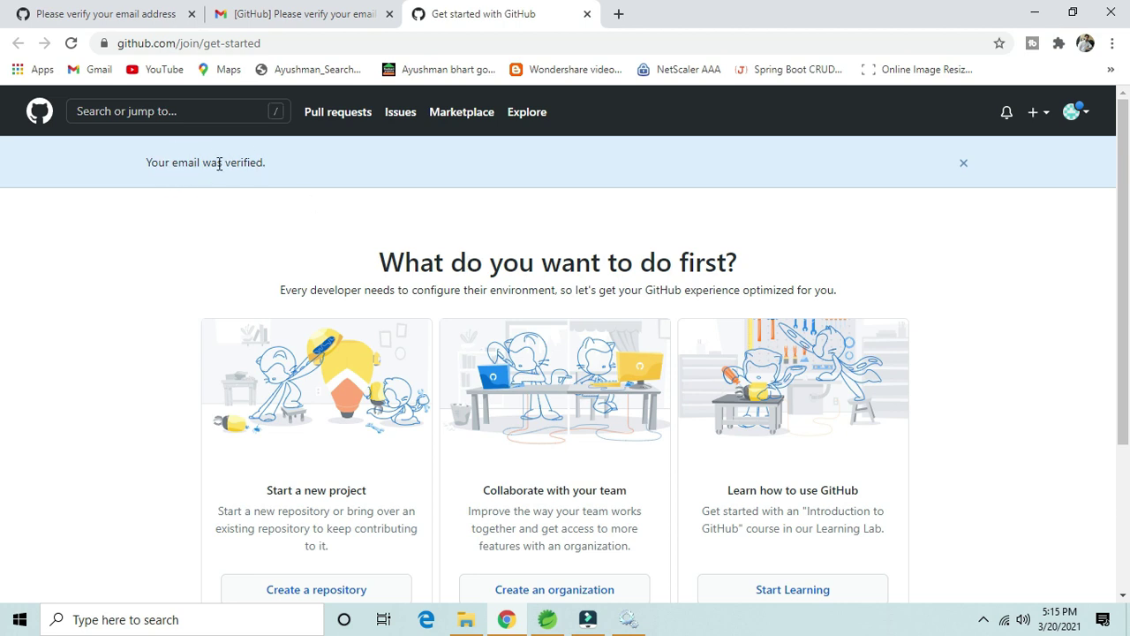
Step: Return to the GitHub tab and reload it to show the new account's dashboard
drag(219, 163, 463, 186)
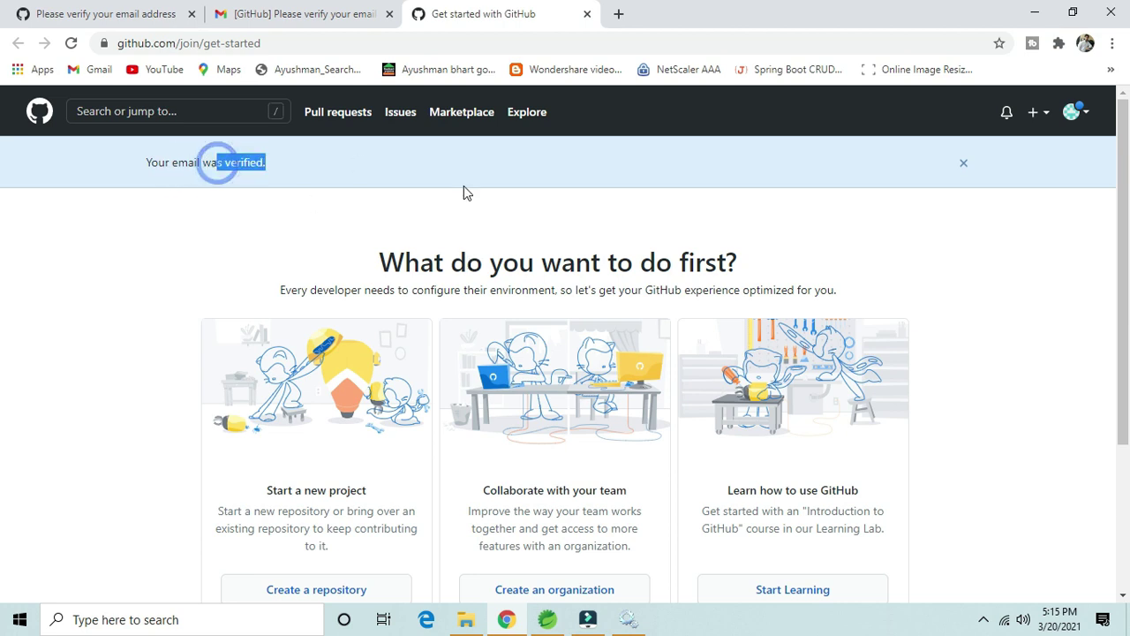
click(587, 15)
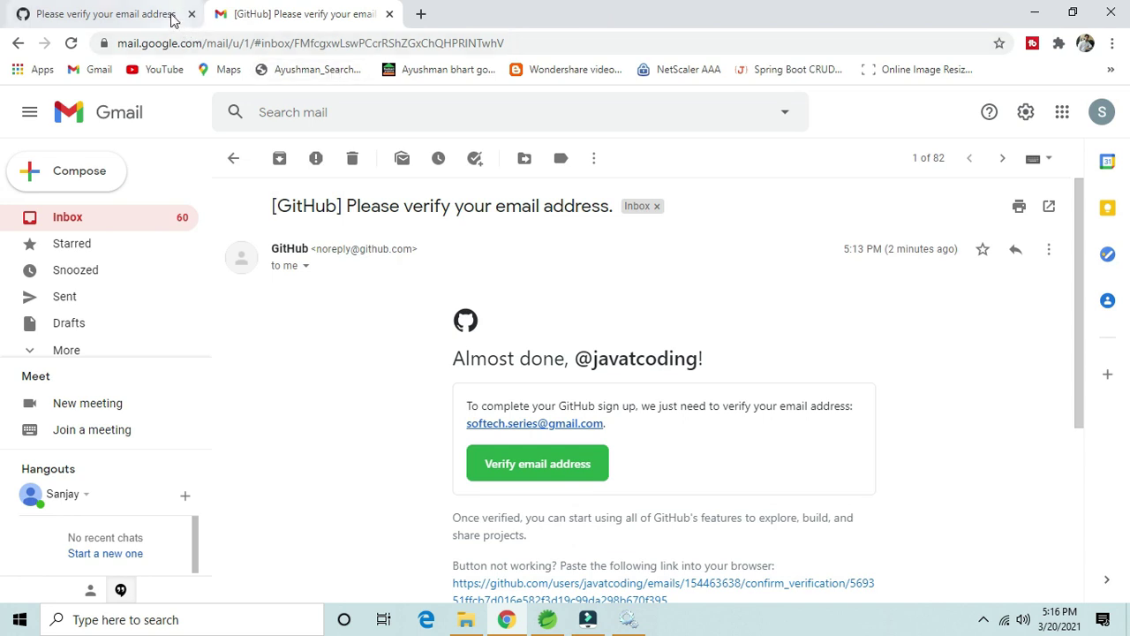
click(171, 17)
click(347, 41)
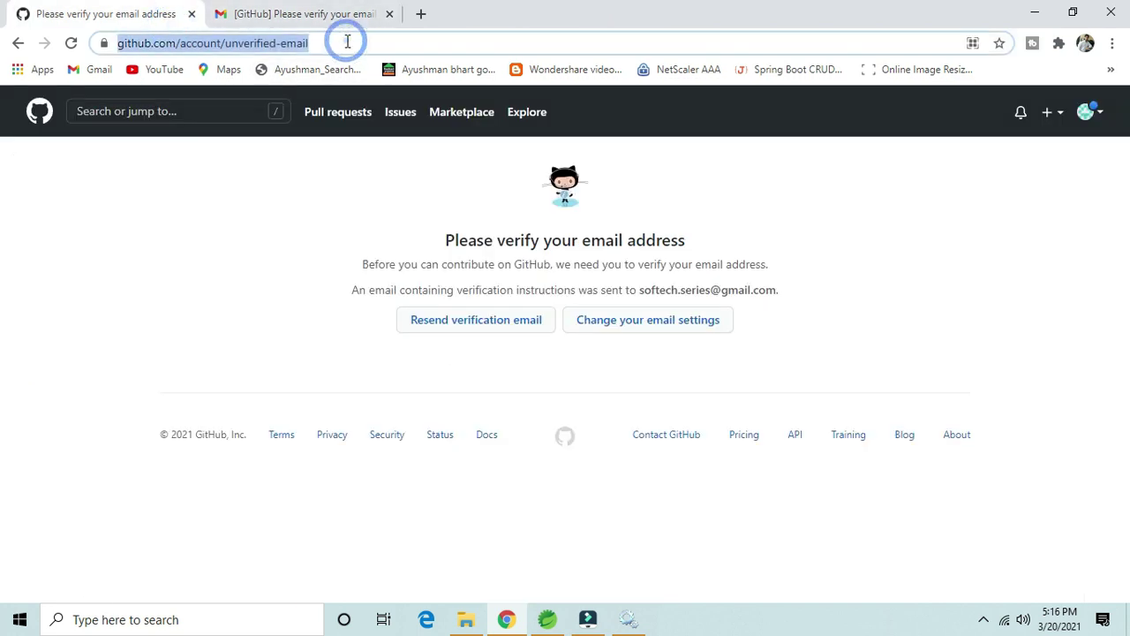
key(Return)
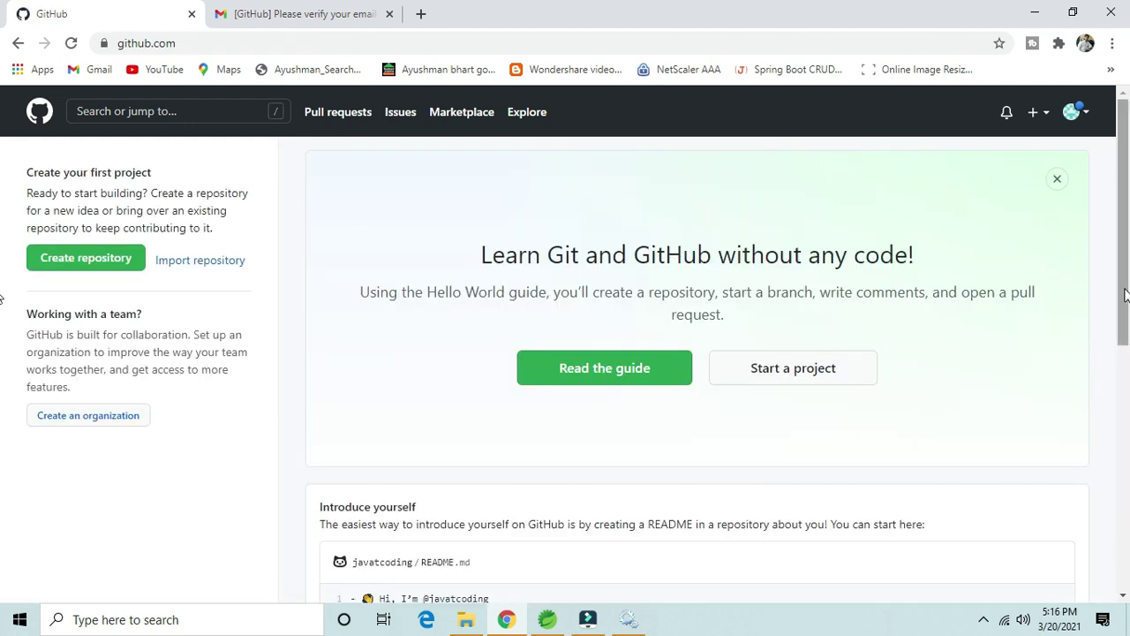
drag(1123, 270, 1129, 400)
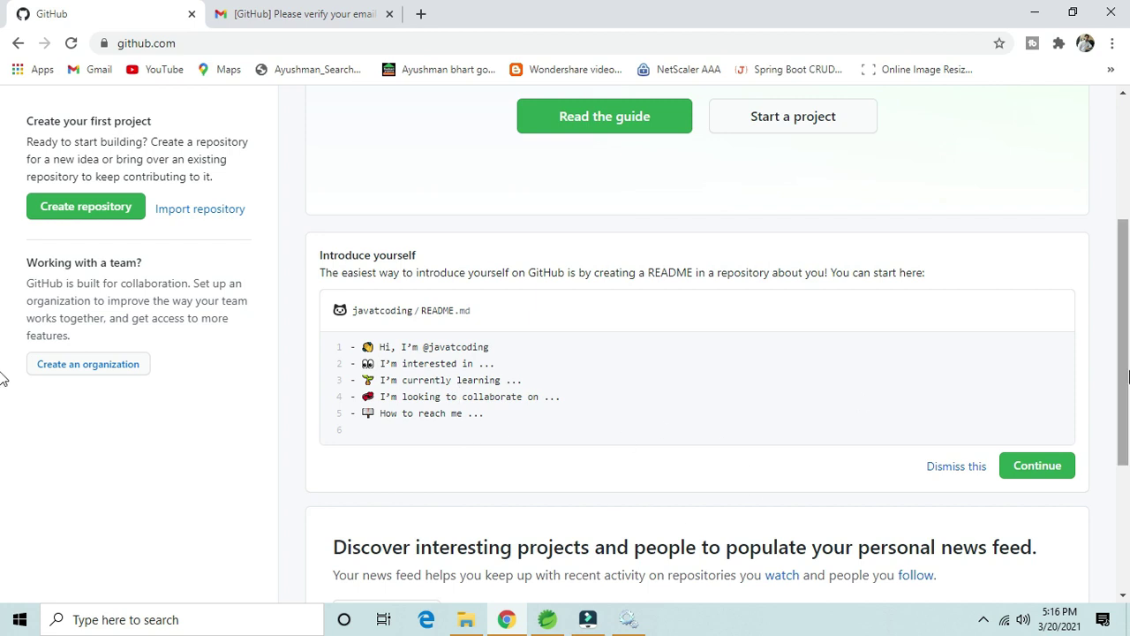
drag(1117, 356, 1114, 198)
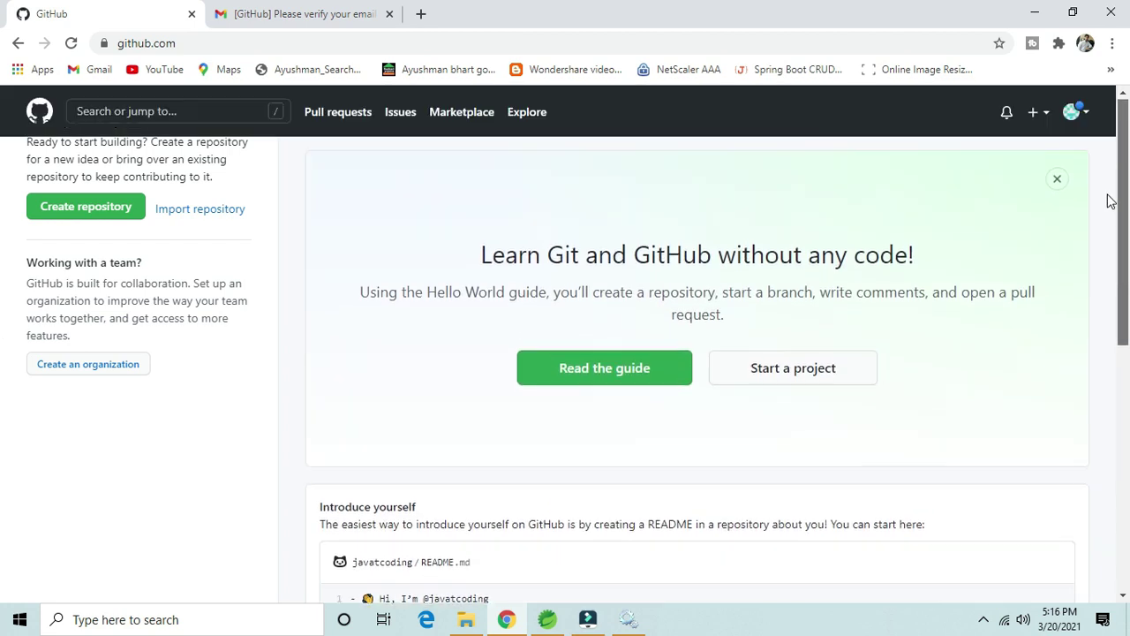
Step: Go to Your profile from the avatar menu and view the empty Repositories list
click(1076, 115)
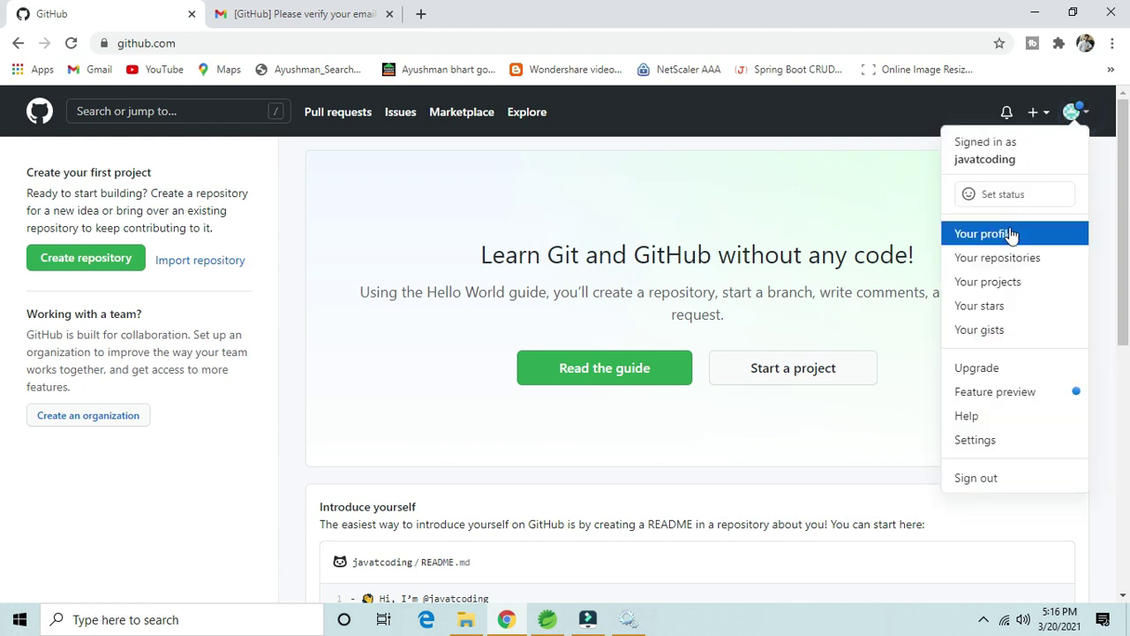
click(1006, 234)
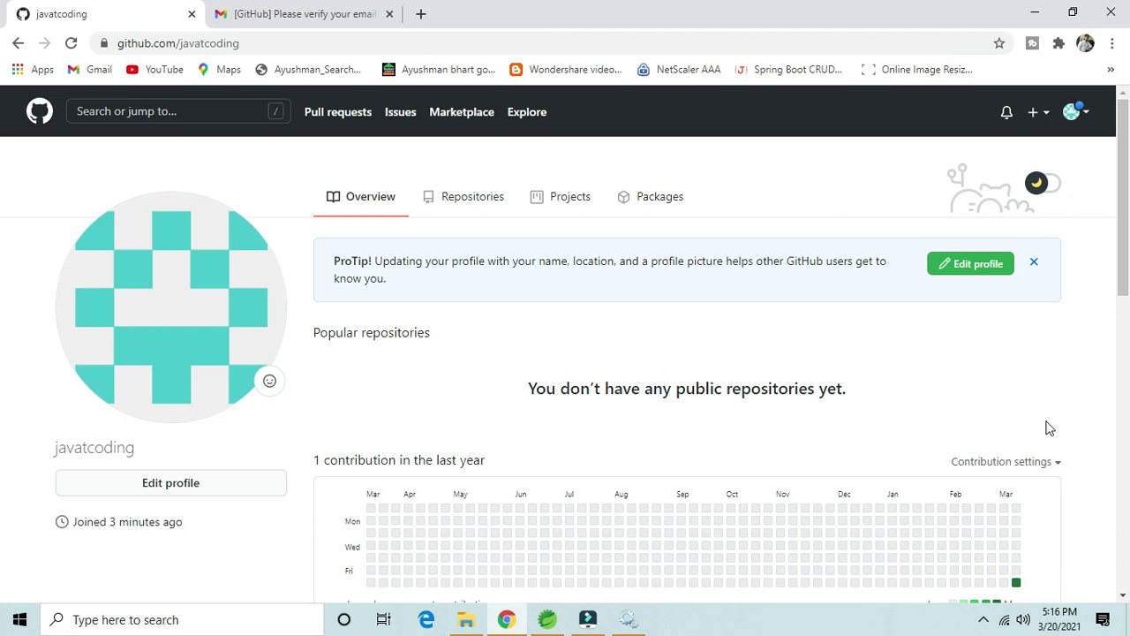
drag(1125, 273, 5, 327)
click(487, 192)
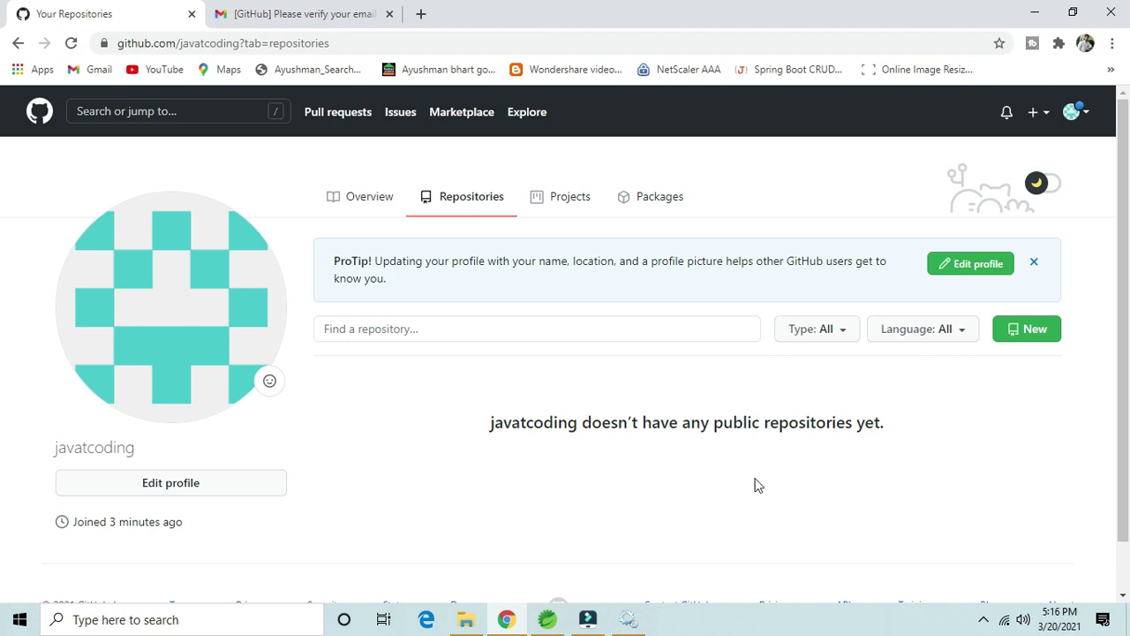
Step: Start a new repository named mydevrepo
click(1033, 336)
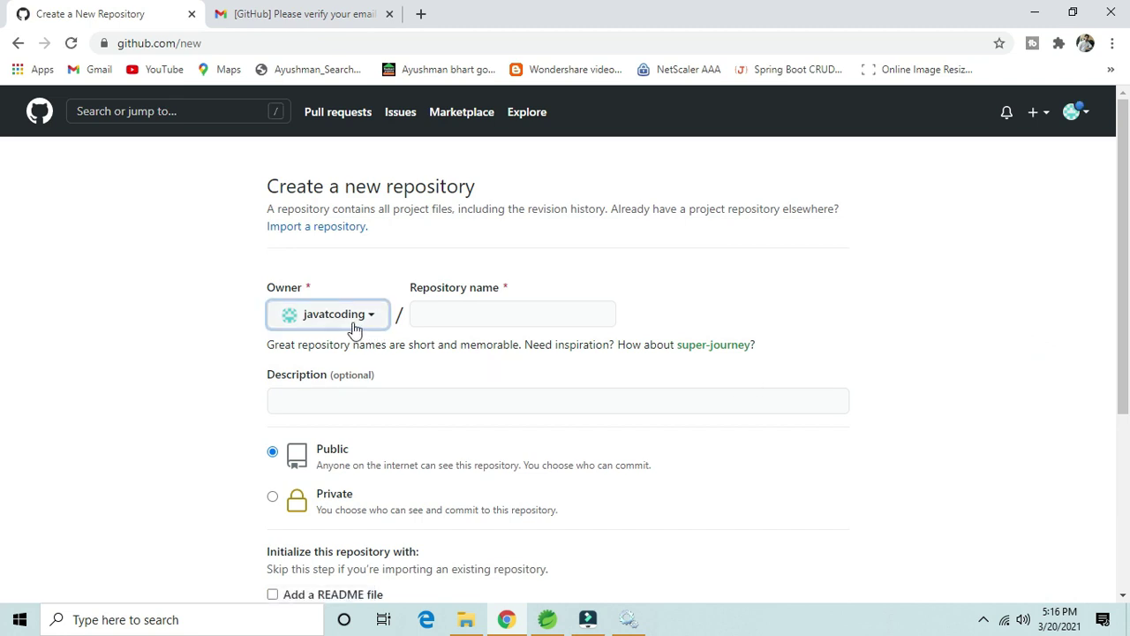
click(455, 311)
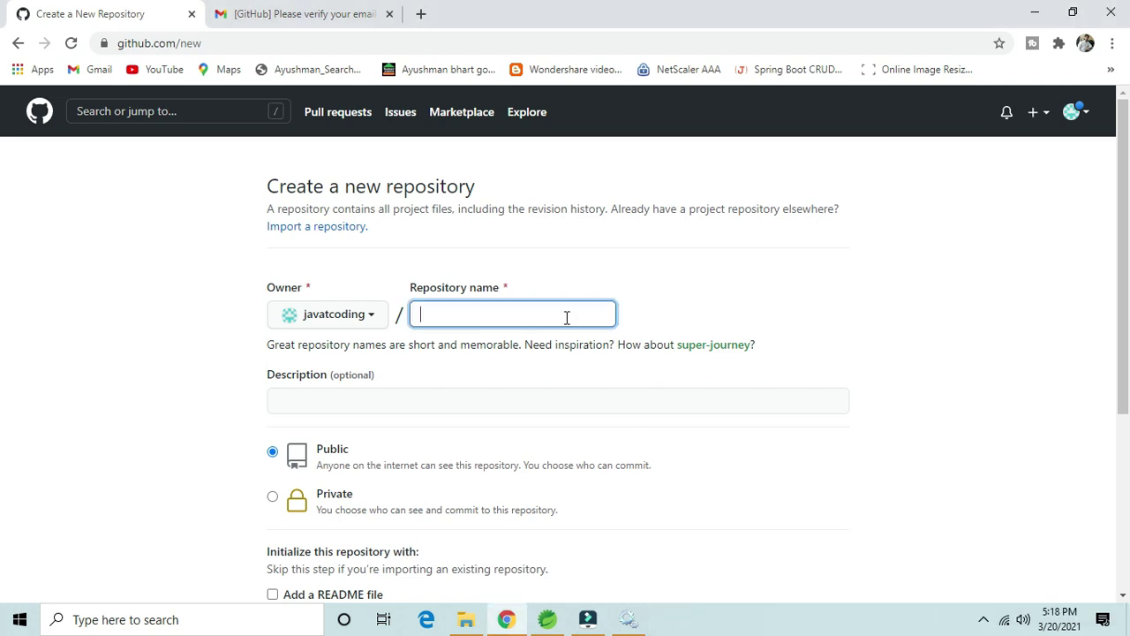
text(mydevrepo)
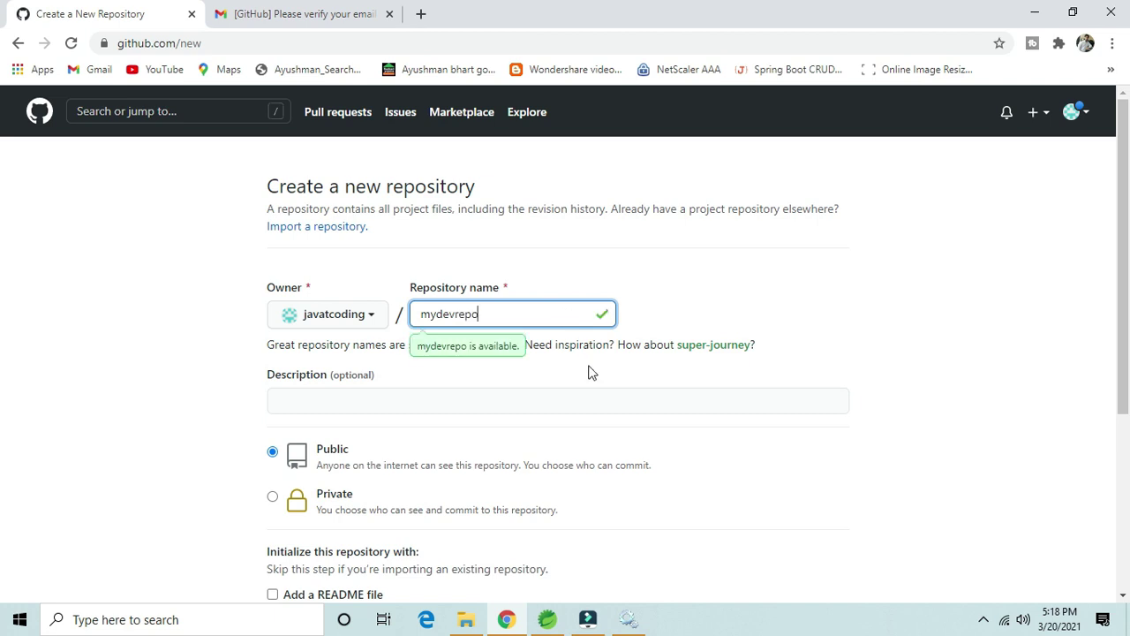
click(628, 371)
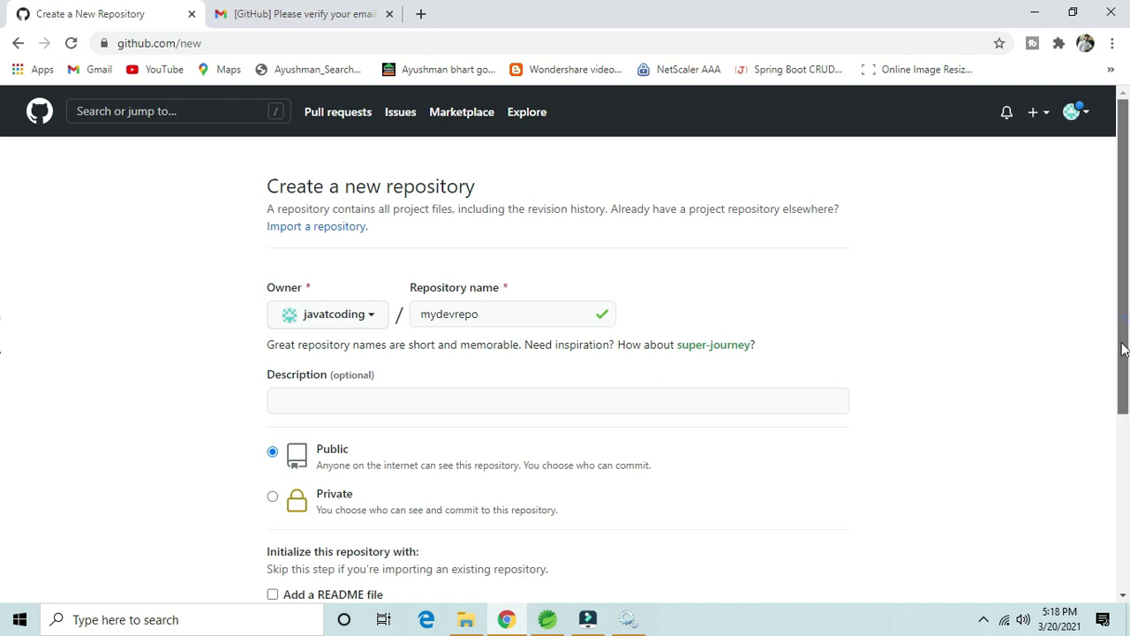
Step: Give it the description 'My dev repo', keep it Public, and tick Add a README file
drag(1124, 325, 1122, 380)
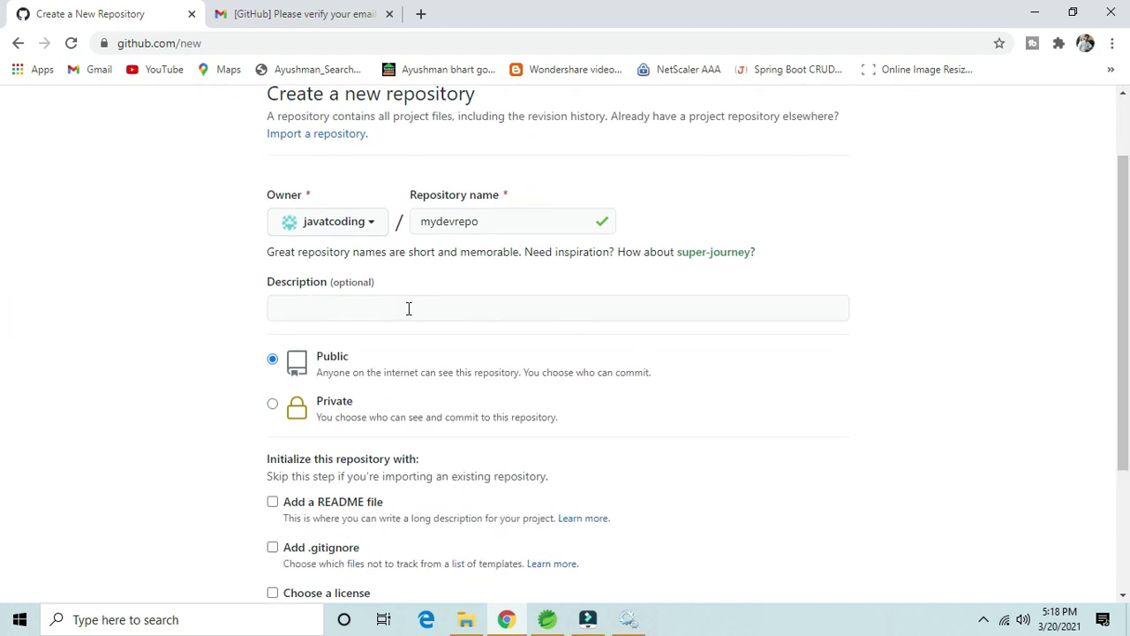
click(372, 305)
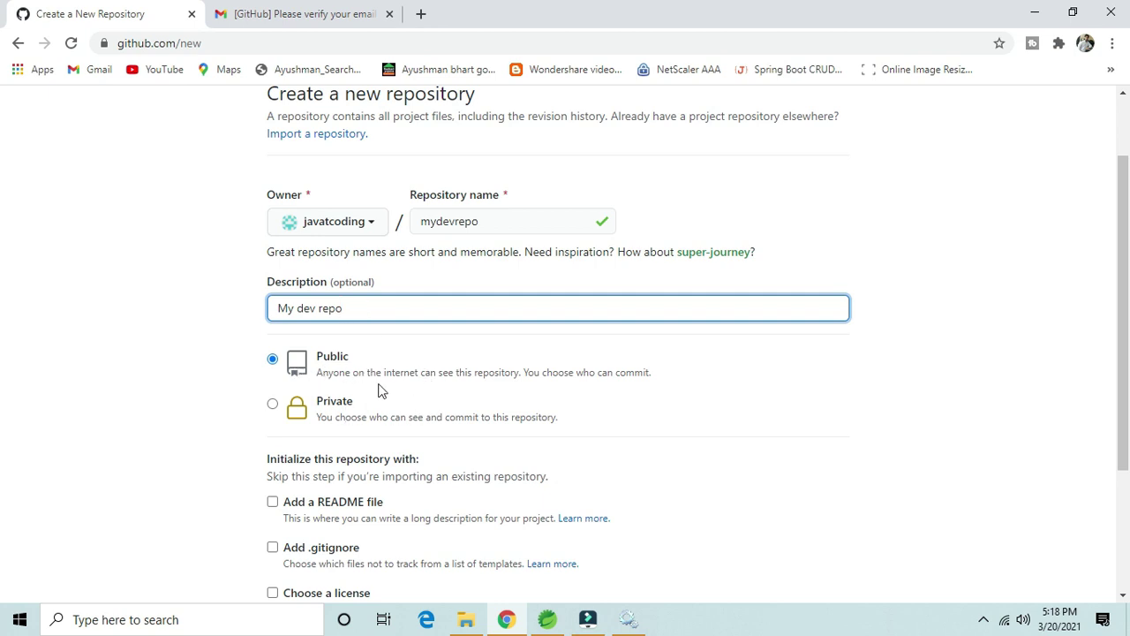
click(272, 403)
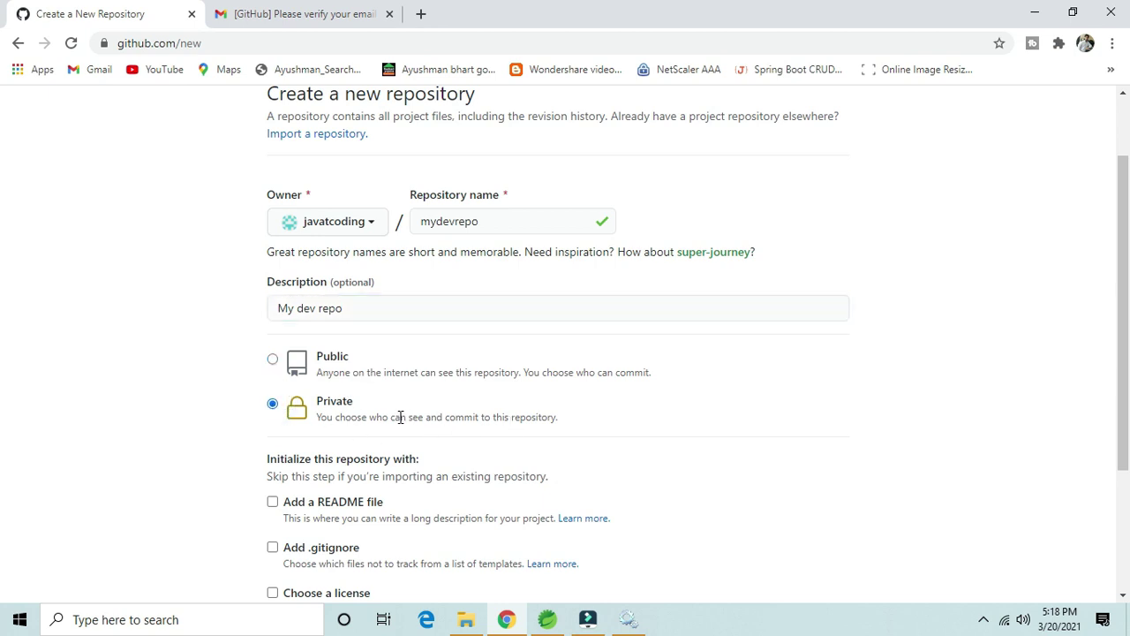
click(272, 358)
drag(1123, 369, 1126, 450)
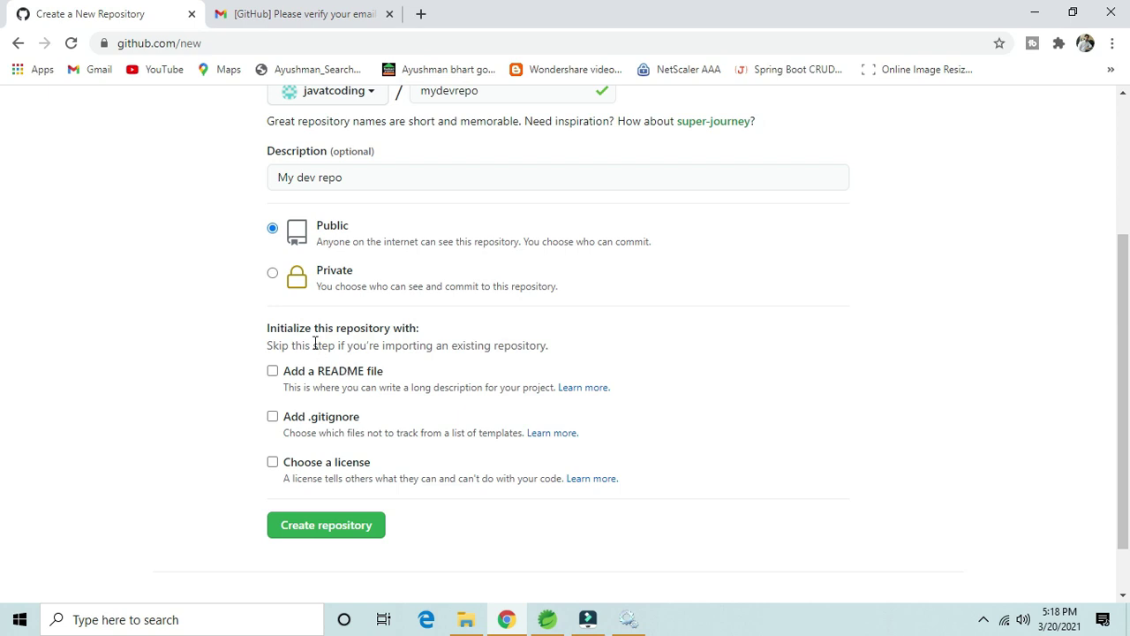
click(274, 372)
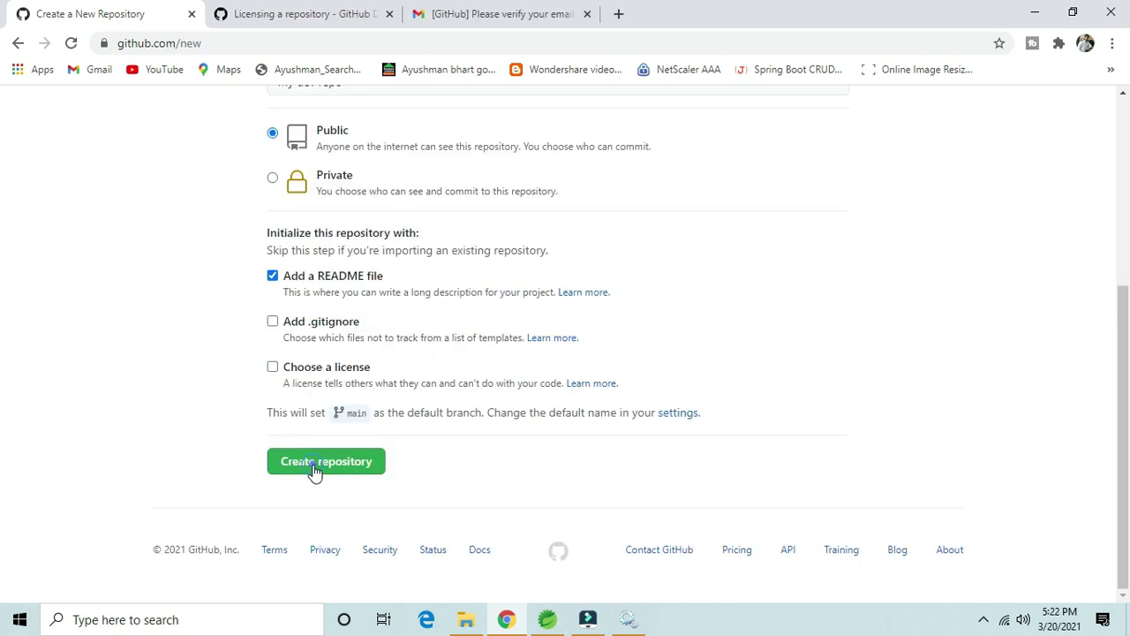
Step: Create mydevrepo, dismiss the Discussions announcement, and review its README.md page
click(316, 468)
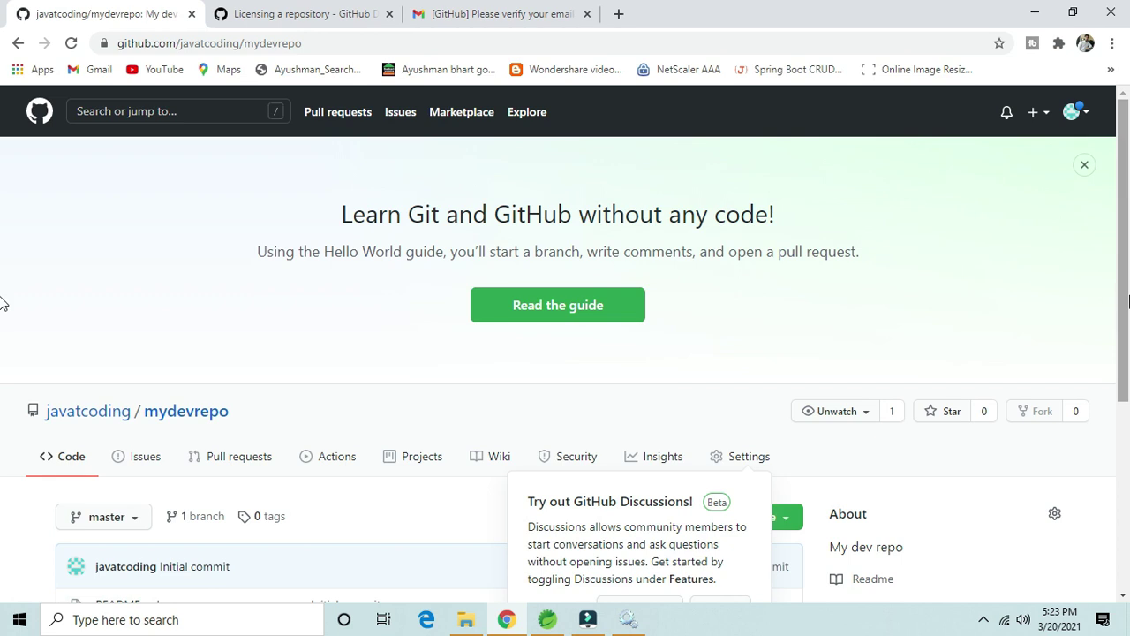
scroll(1128, 302, down, 2)
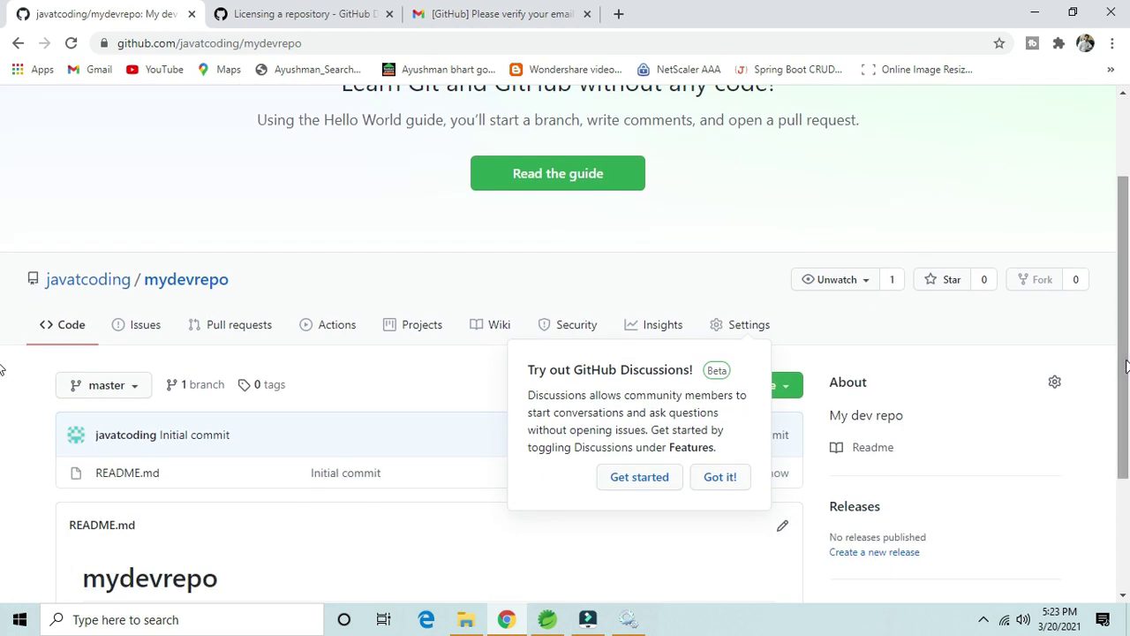
click(720, 477)
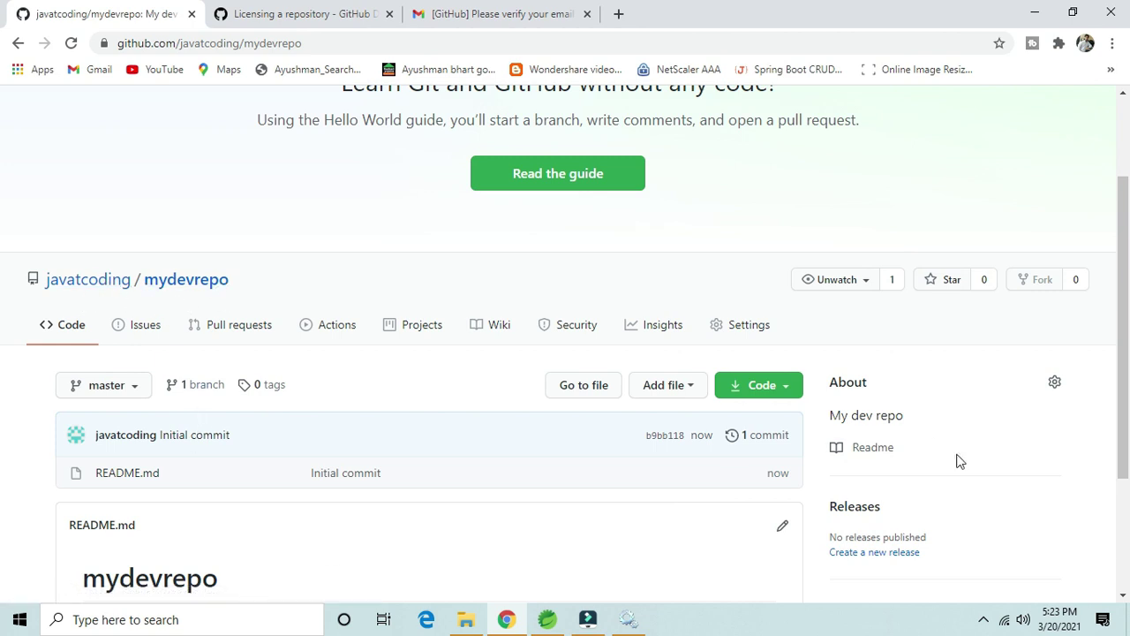
drag(1126, 281, 1126, 367)
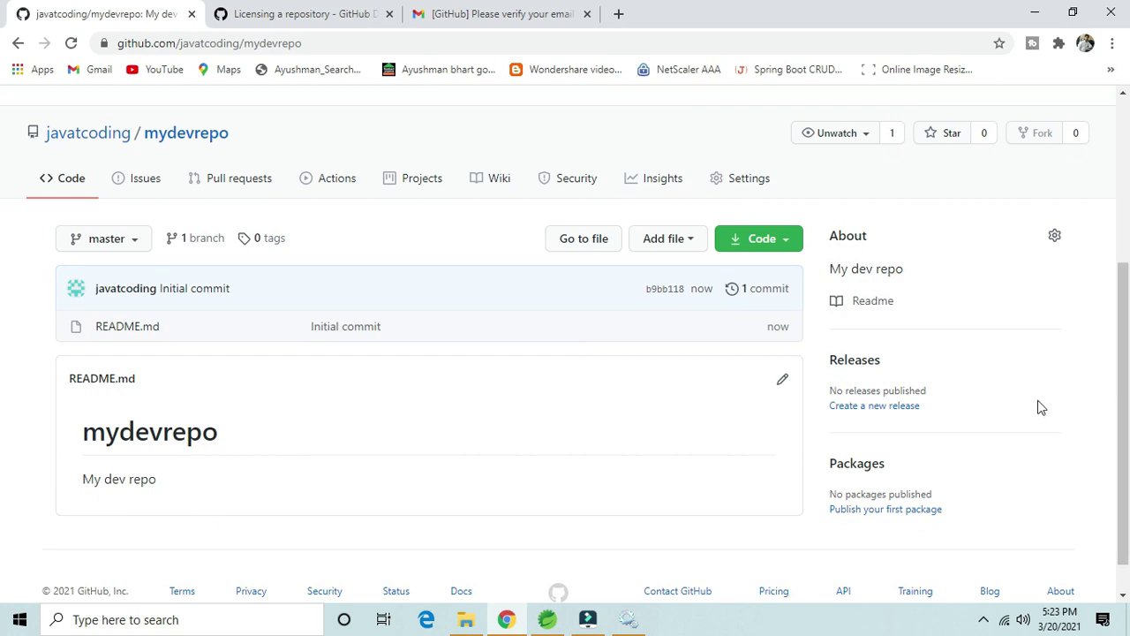
drag(1126, 340, 1126, 442)
scroll(1126, 388, up, 2)
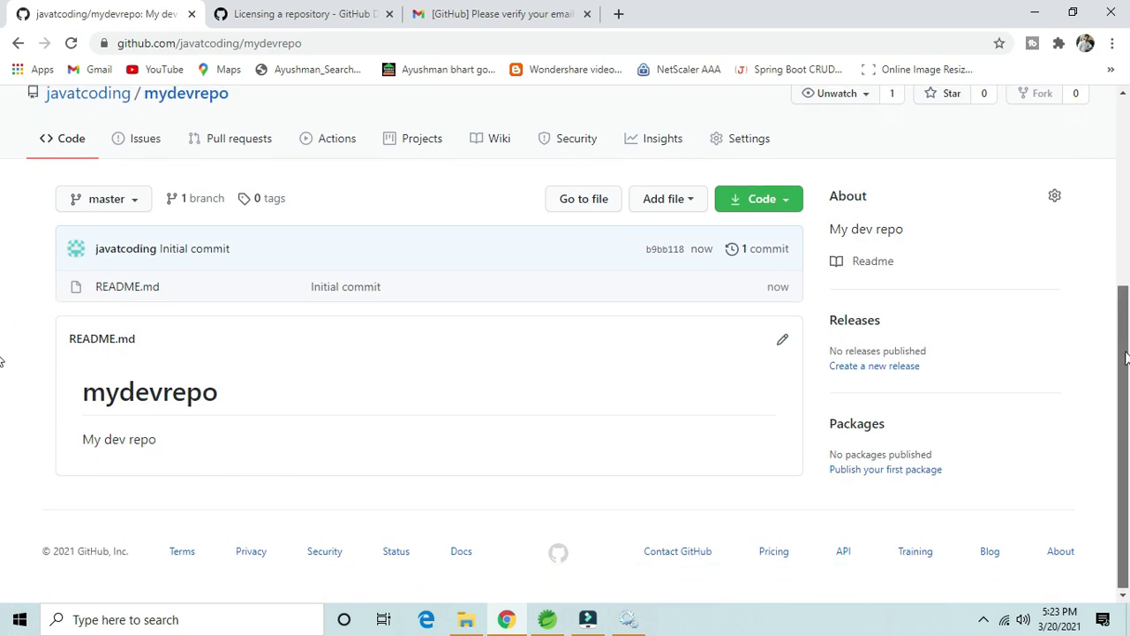